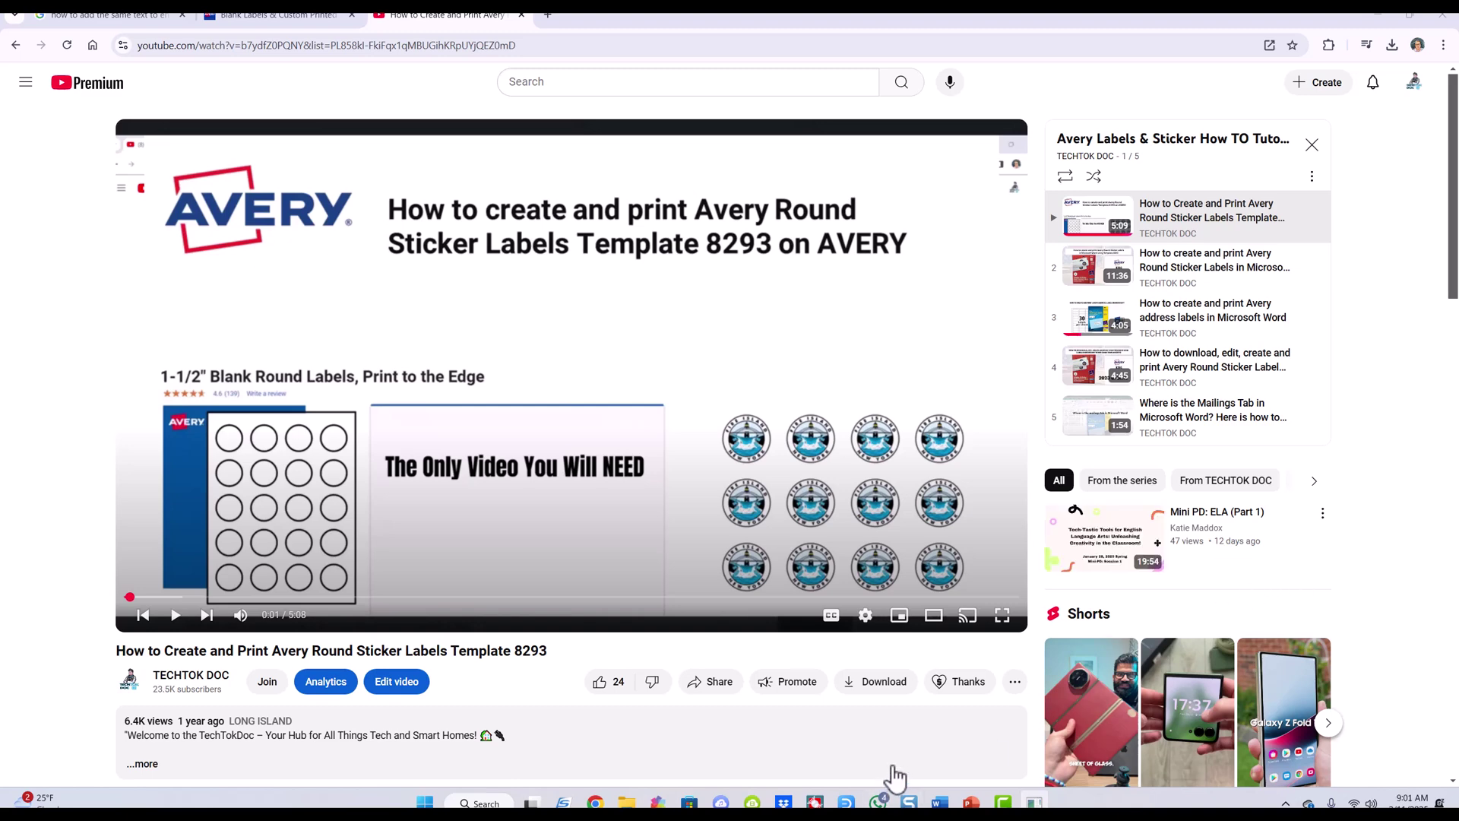
- Open FIG-FINY-WHT.doc from Word's recent files, then return to the Avery Labels page
click(940, 801)
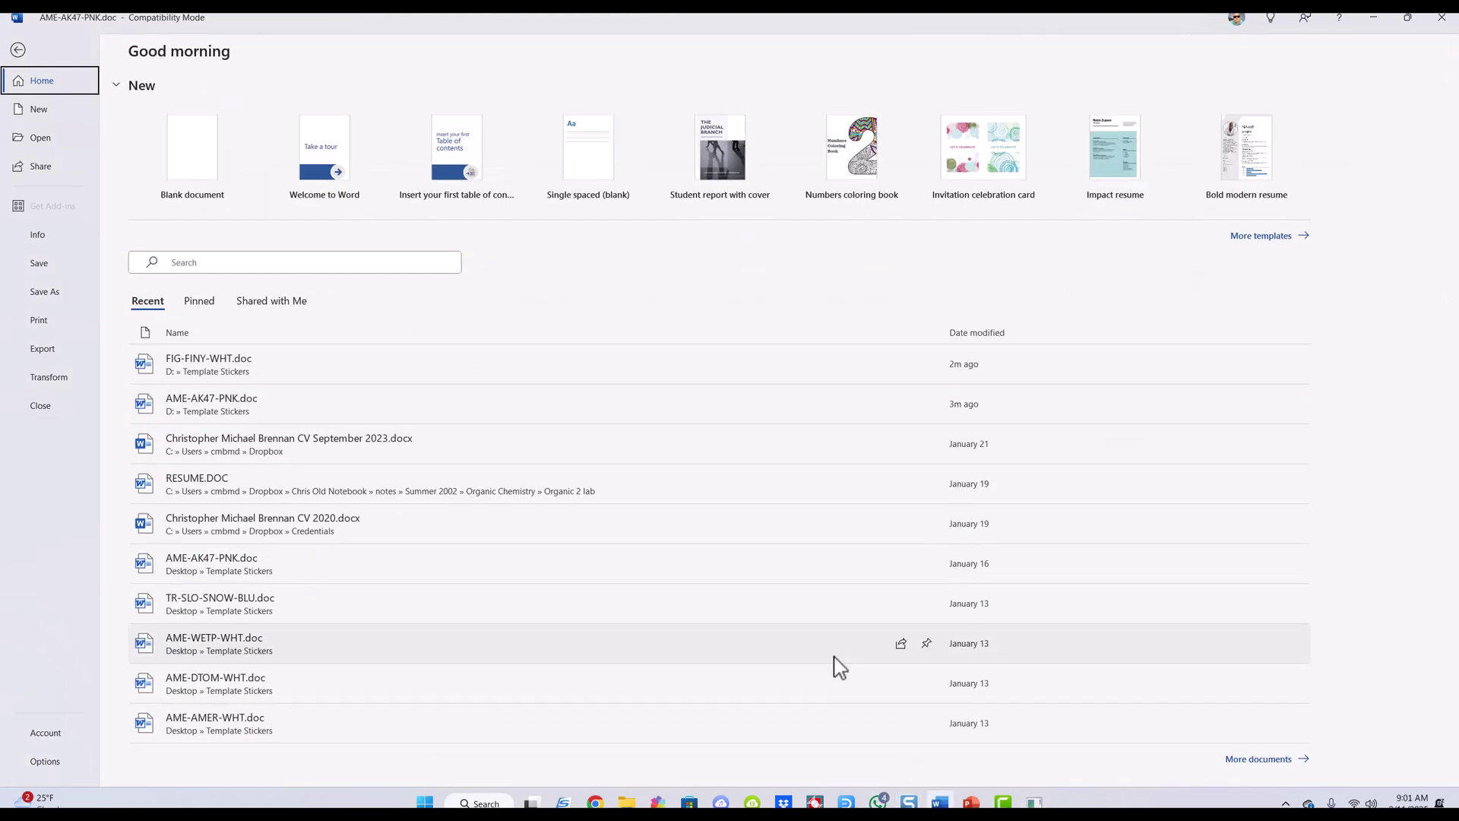
click(202, 384)
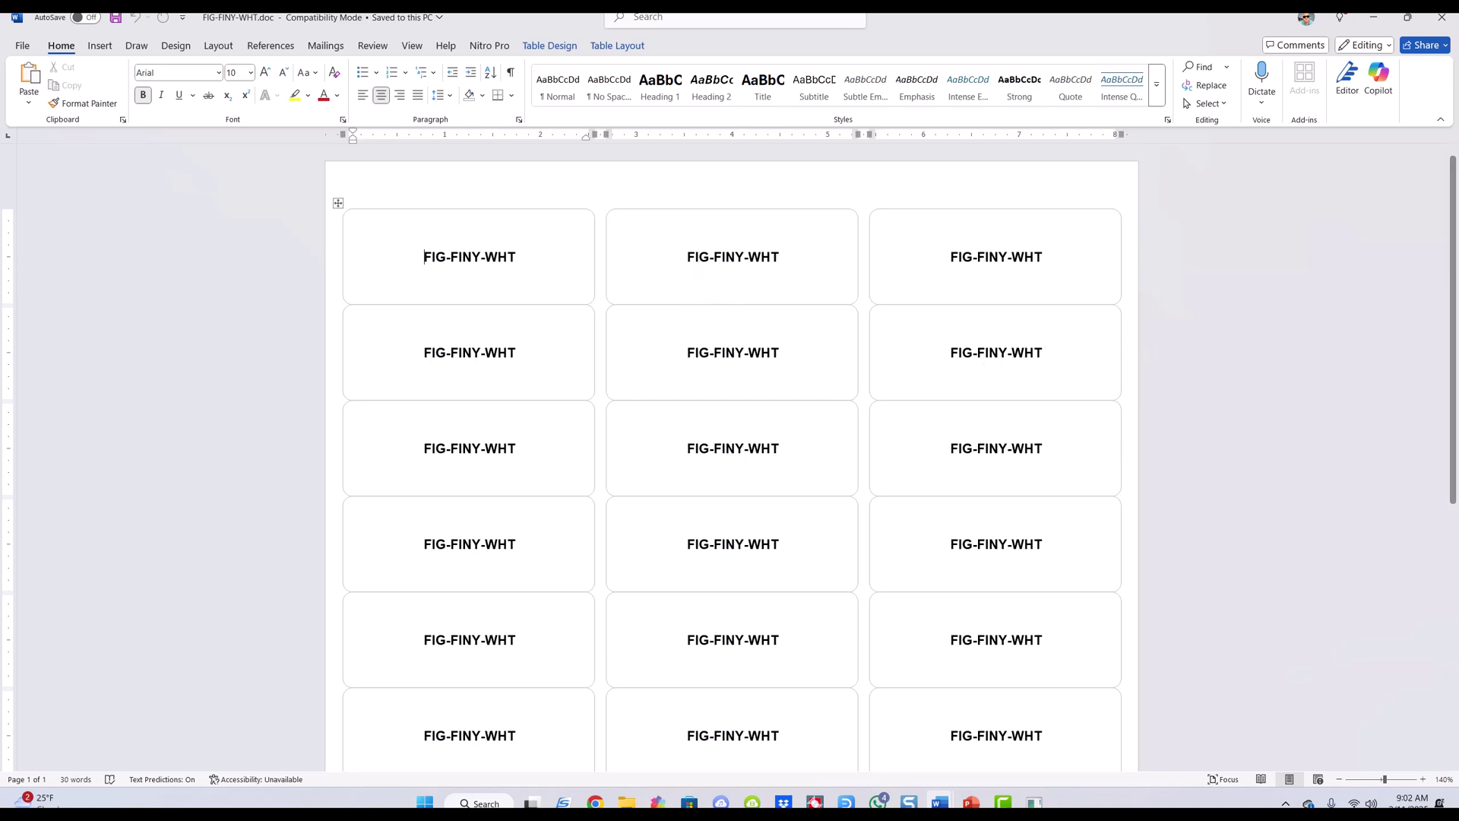
key(alt+Tab)
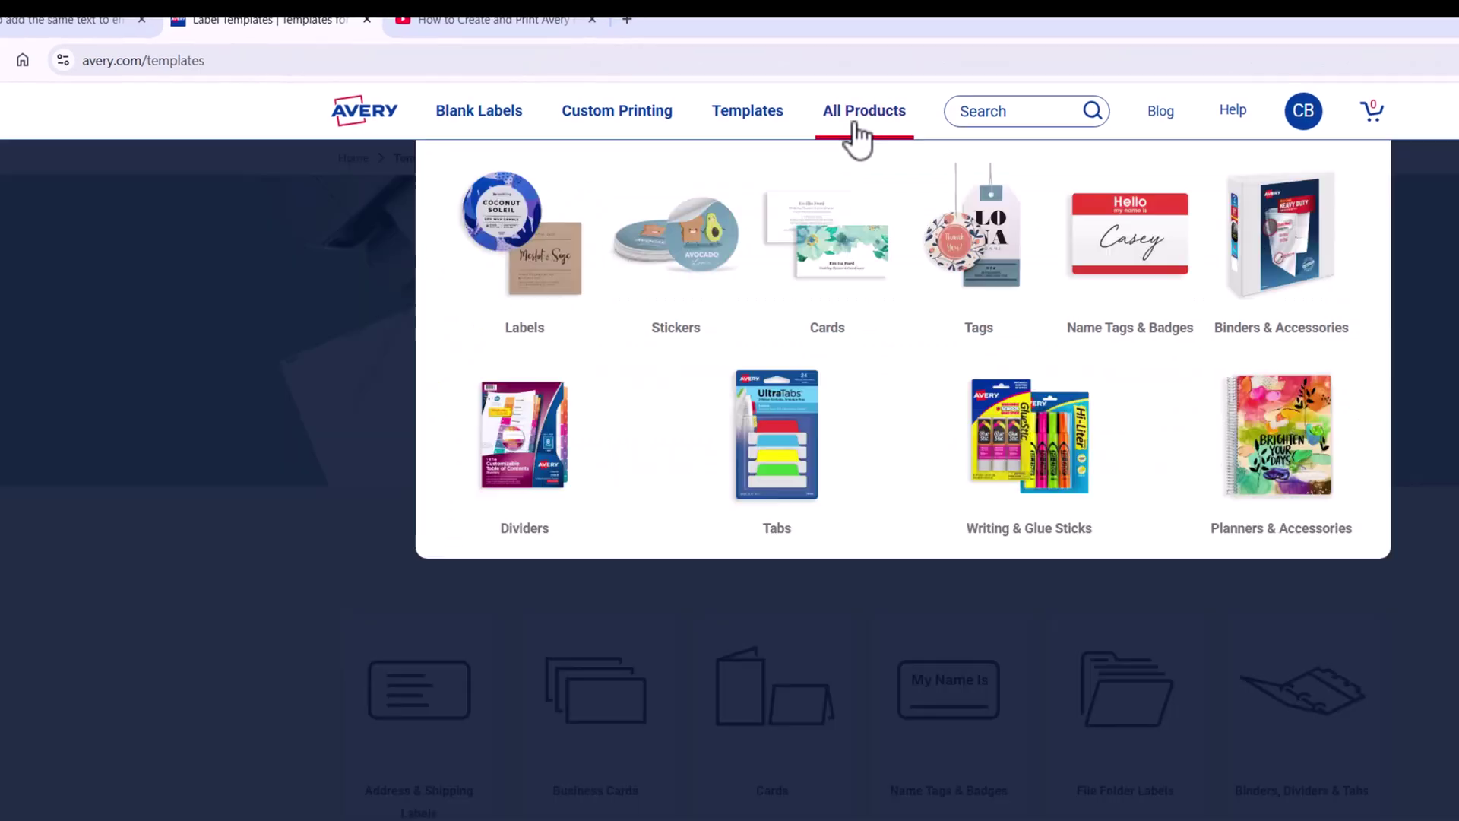
- Launch Avery's free Design & Print tool from the Templates menu and start a new design
mouse_move(714, 113)
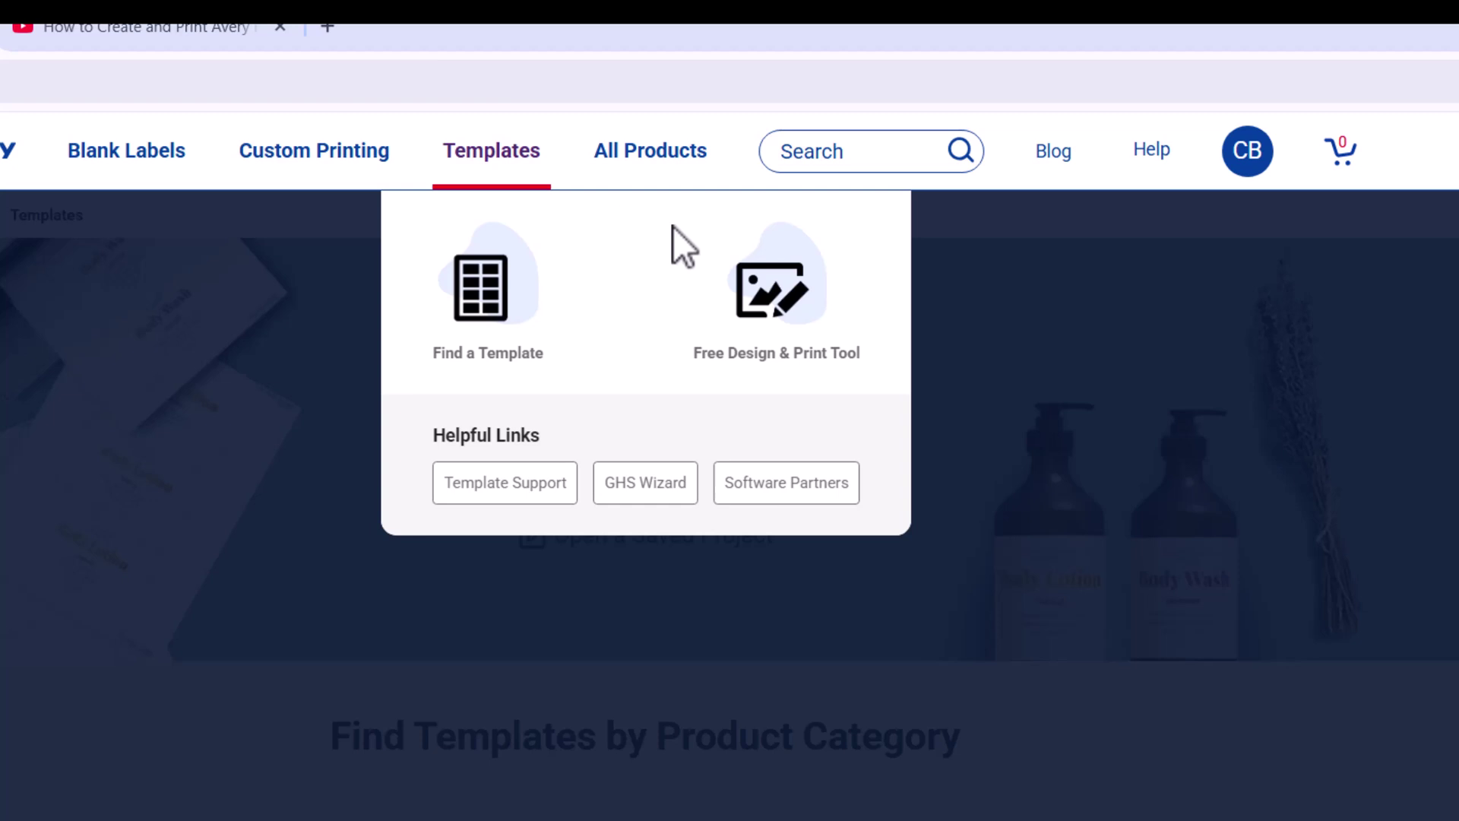
click(802, 312)
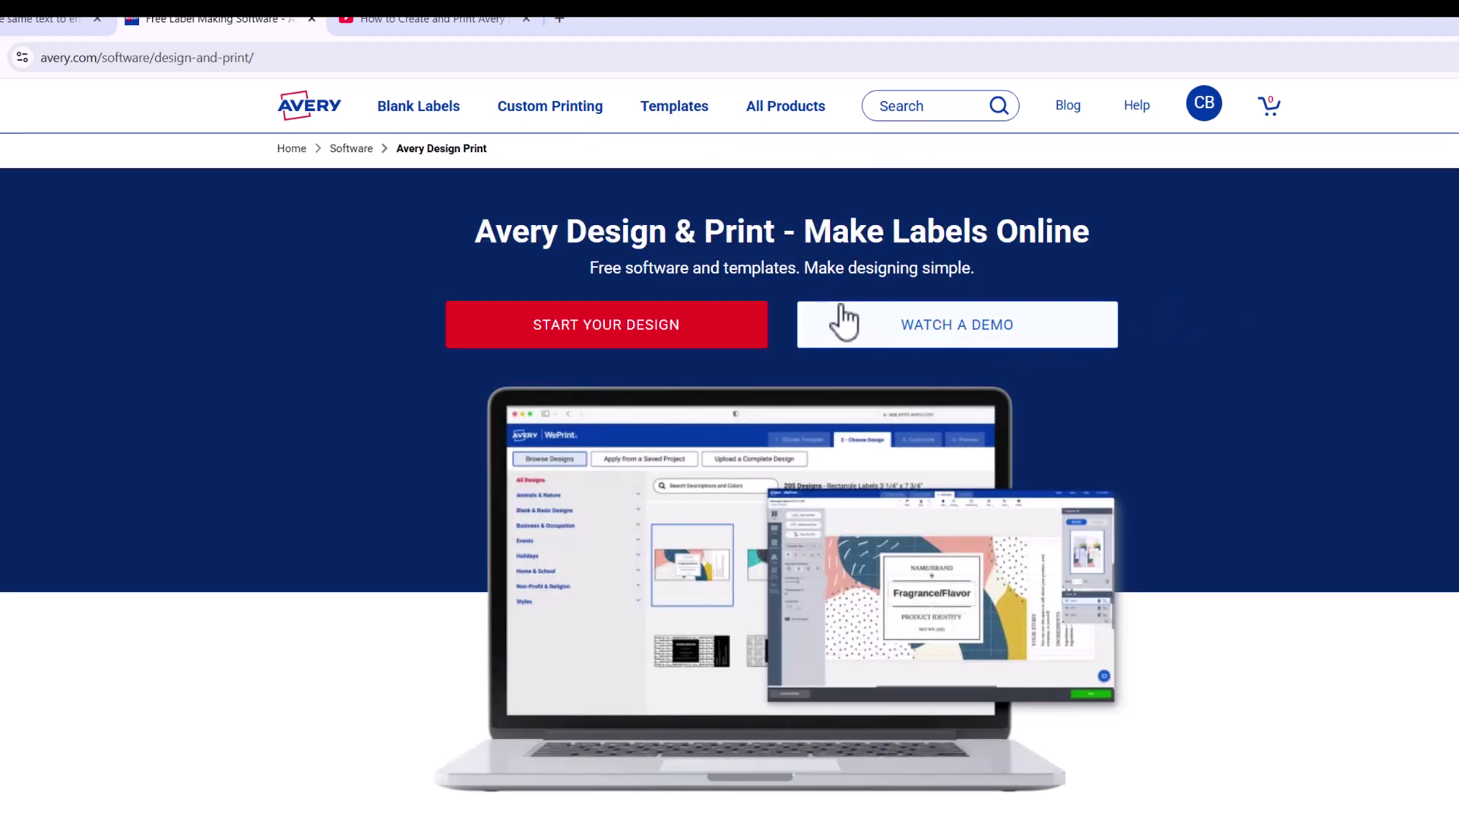
click(657, 321)
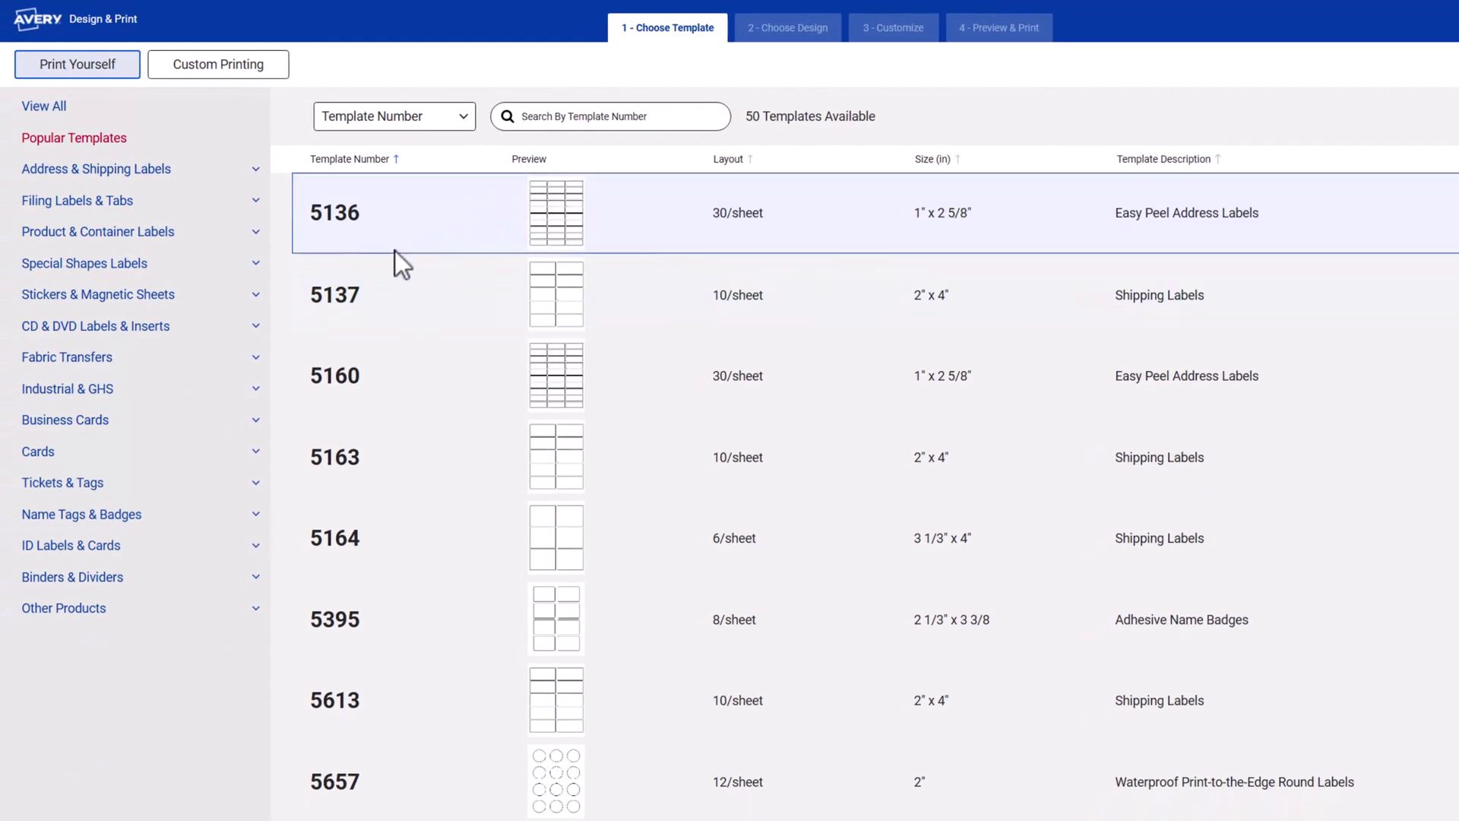
- Choose template 5136 from the Address & Shipping Labels category
click(144, 170)
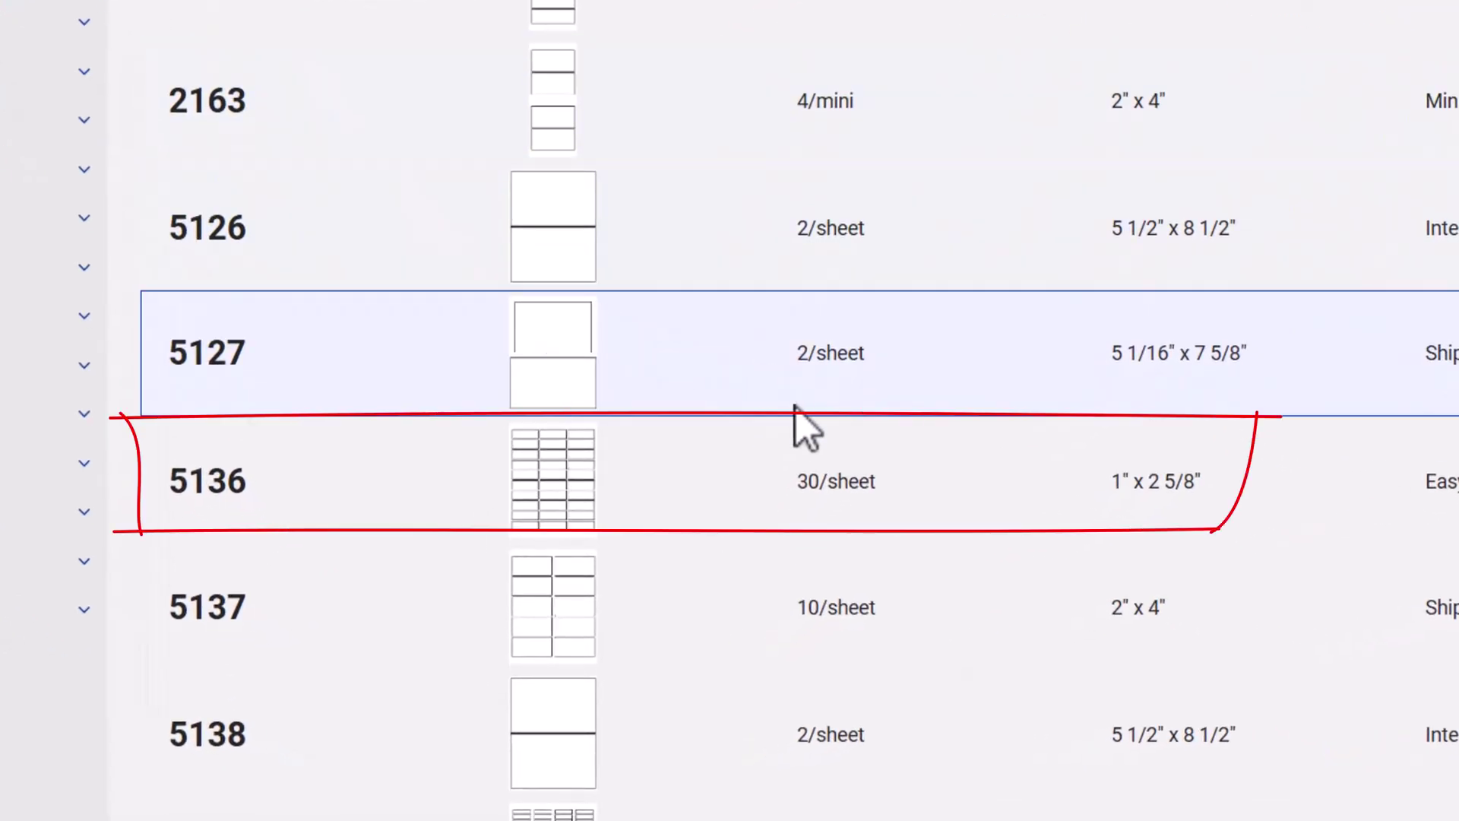
click(711, 494)
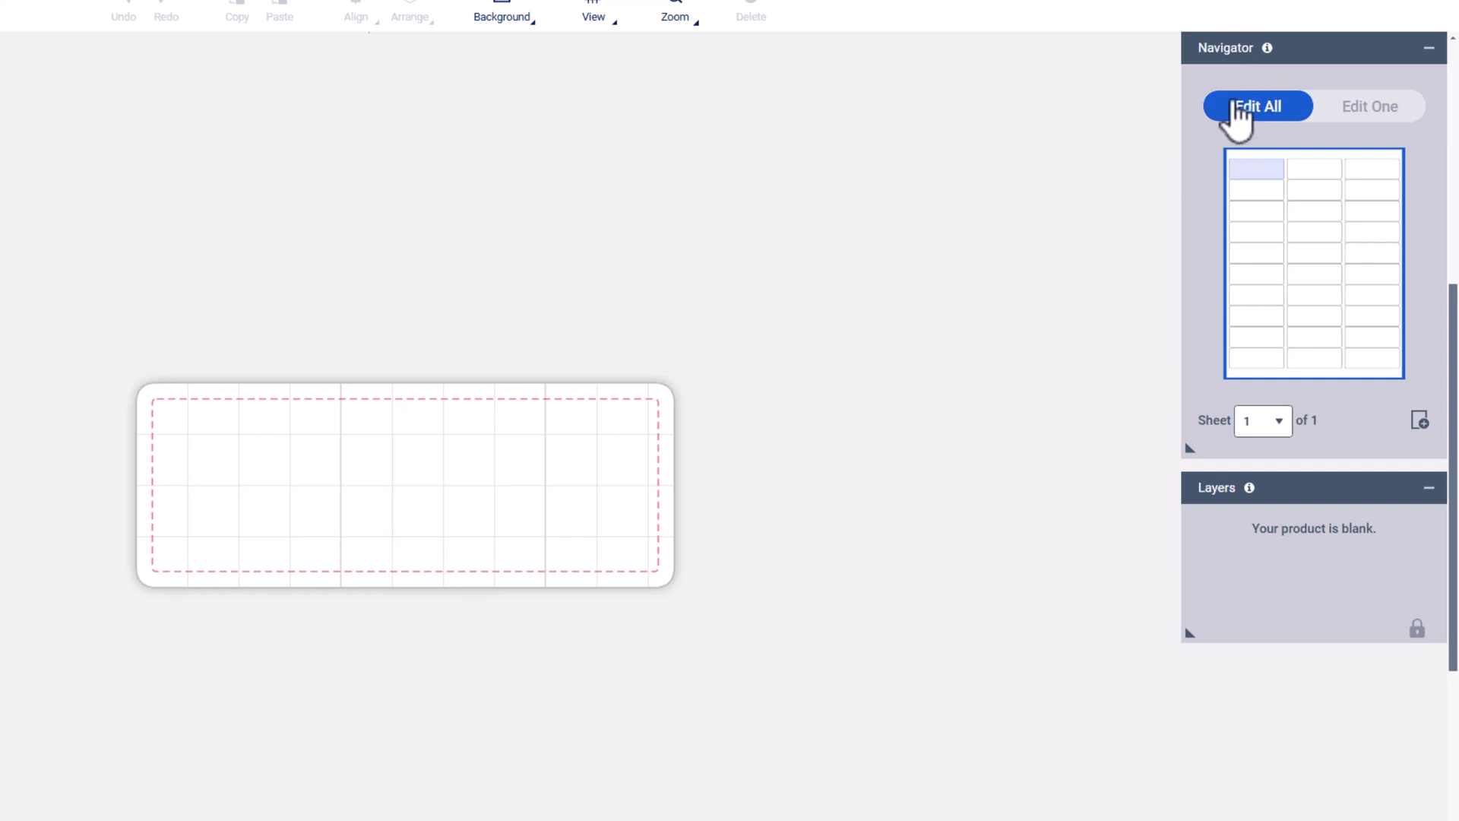
- Set the Navigator to Edit One and target label 1 of 30
click(1316, 170)
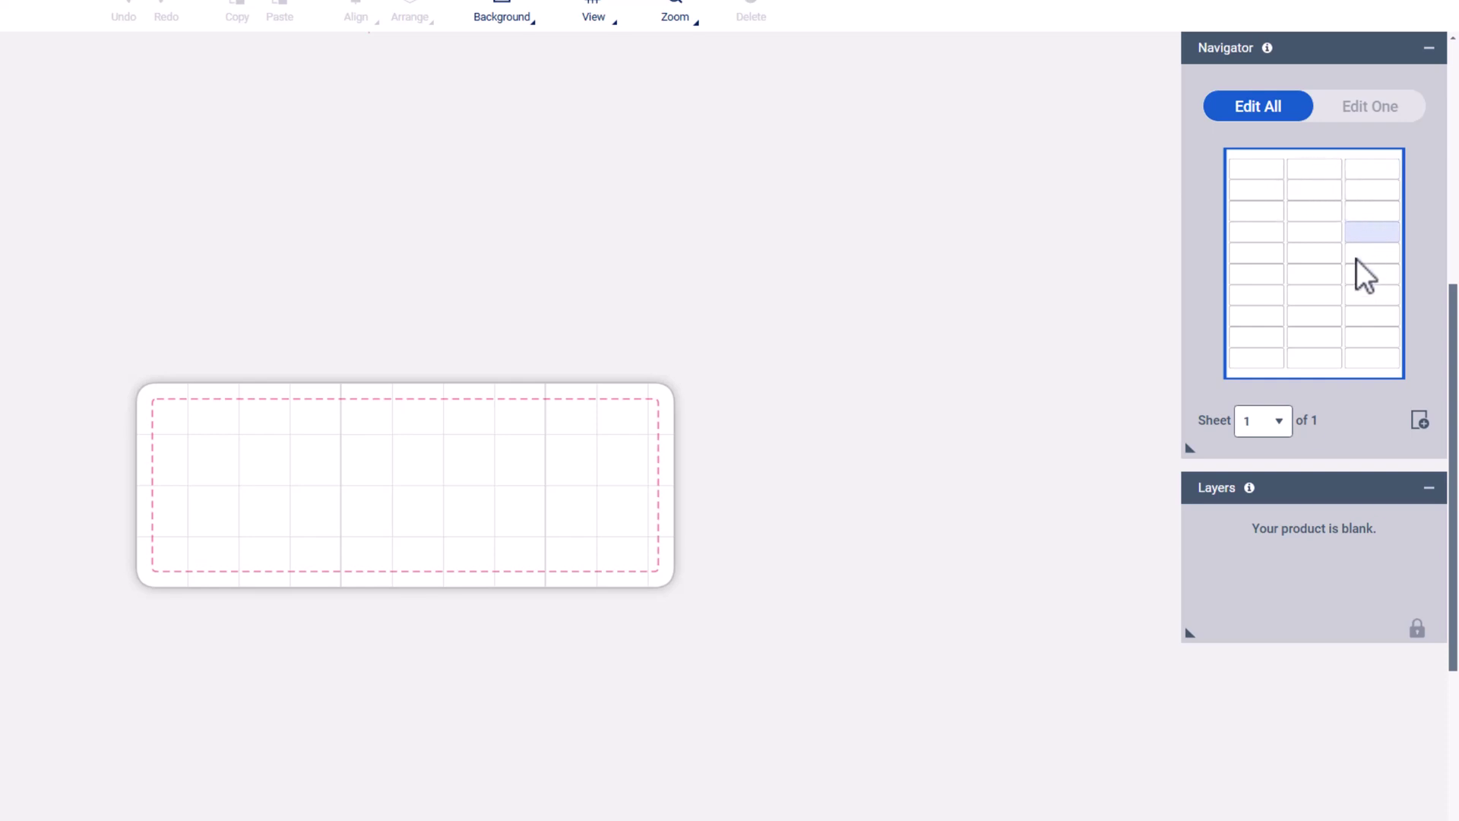
click(1350, 106)
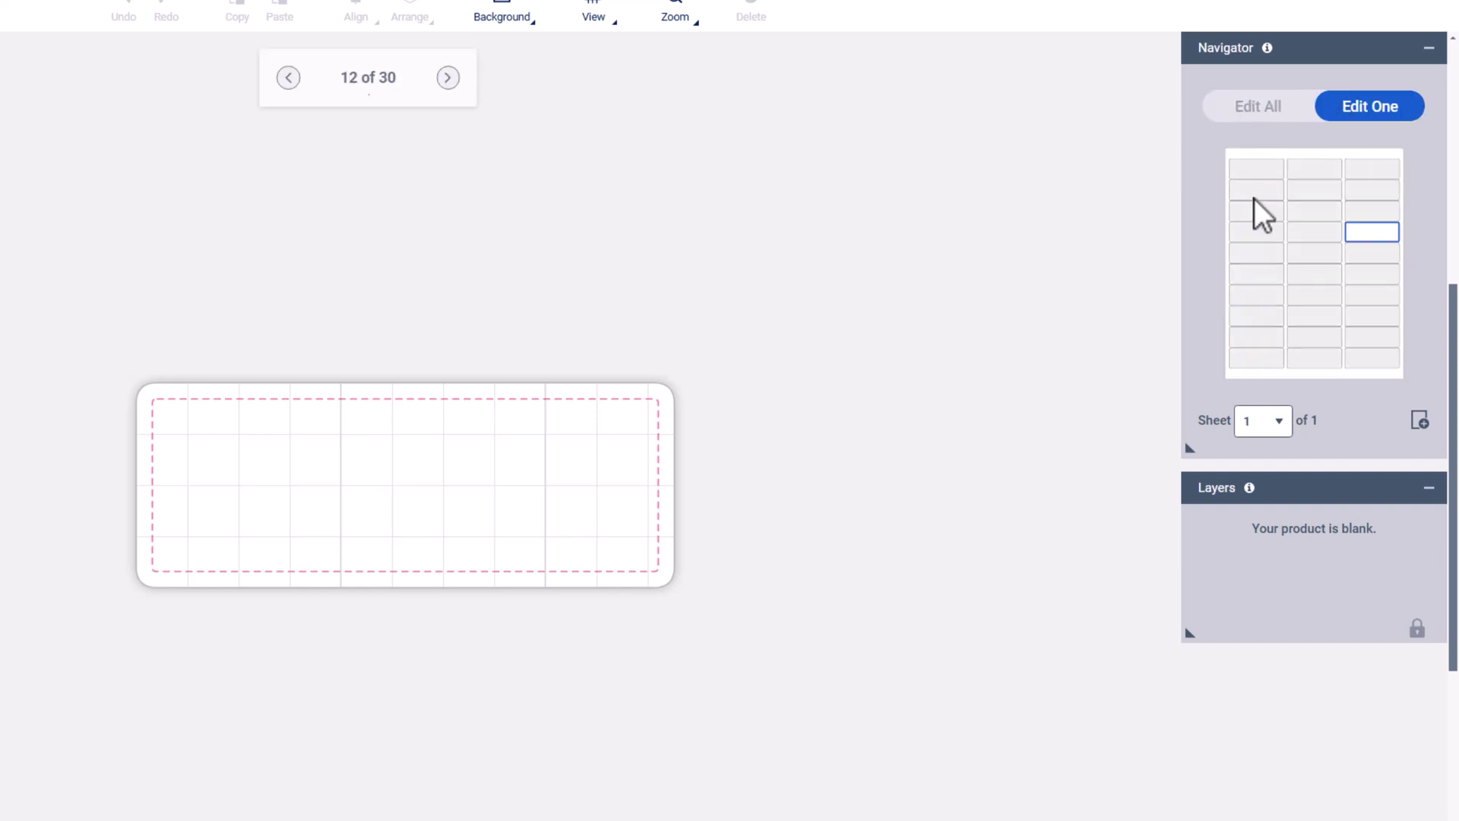
click(1246, 171)
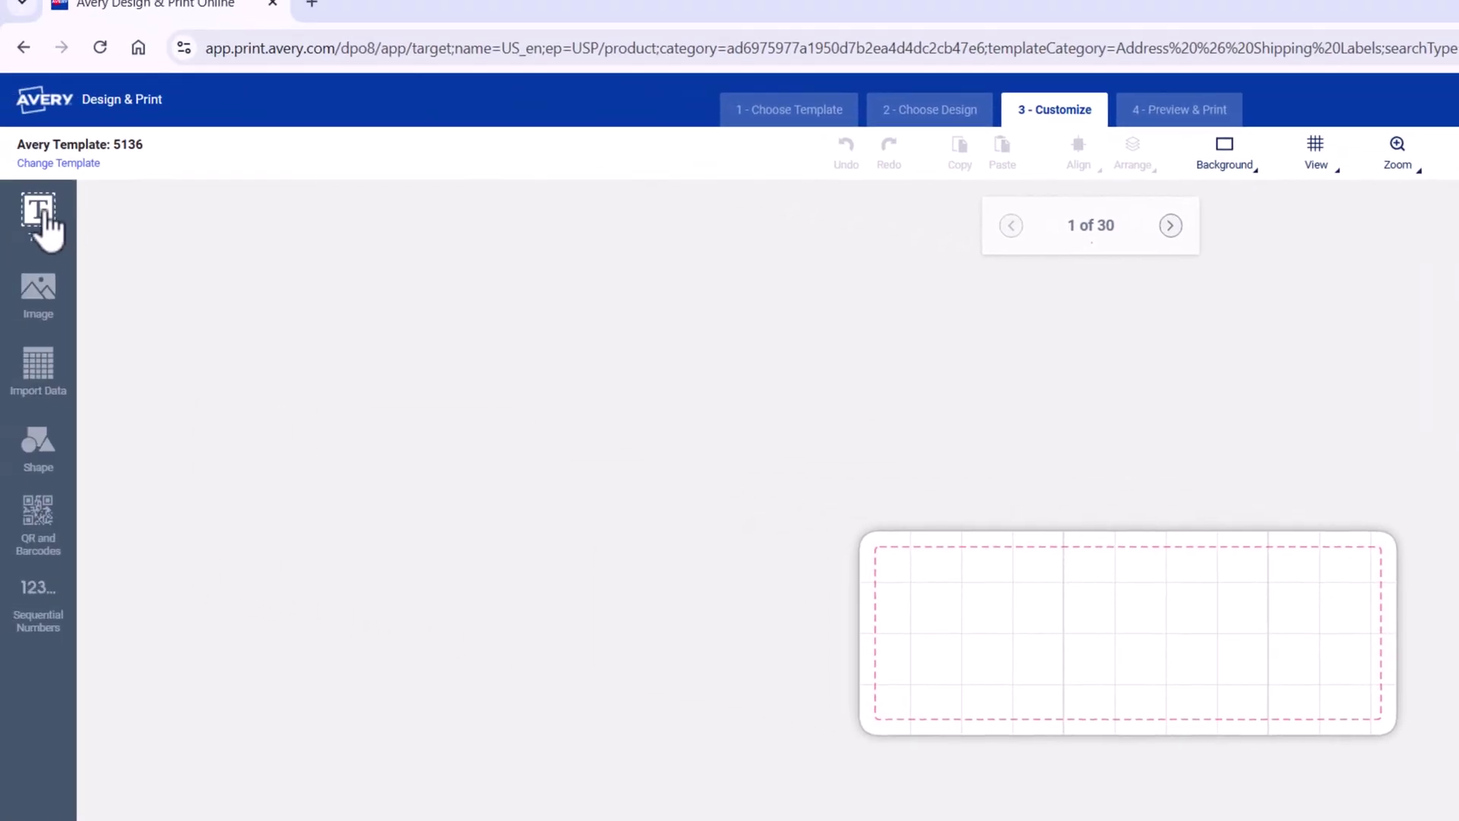
- Add a text box to label 1 reading FIG-FINY-WHT
click(42, 216)
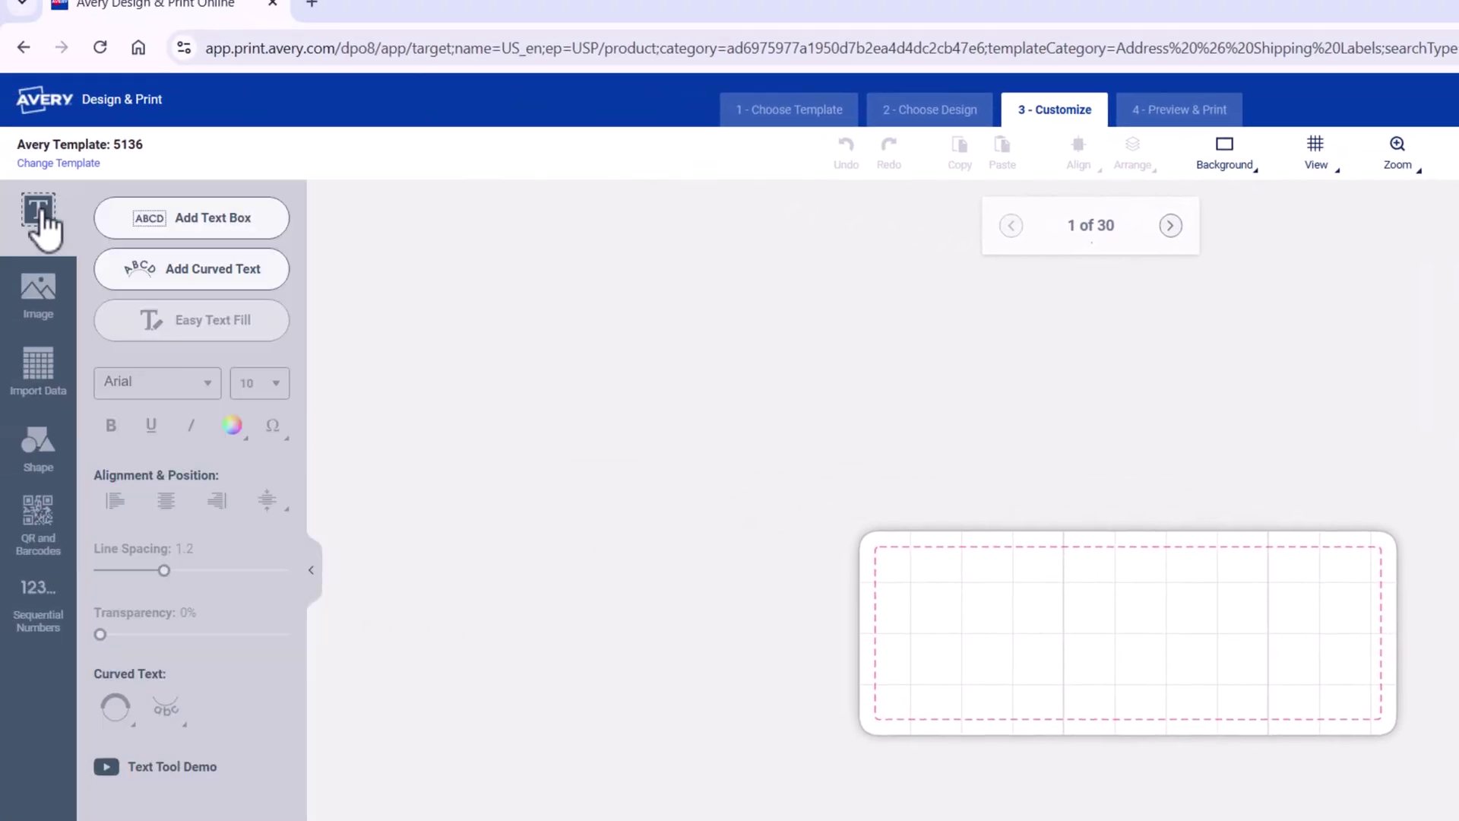
click(219, 216)
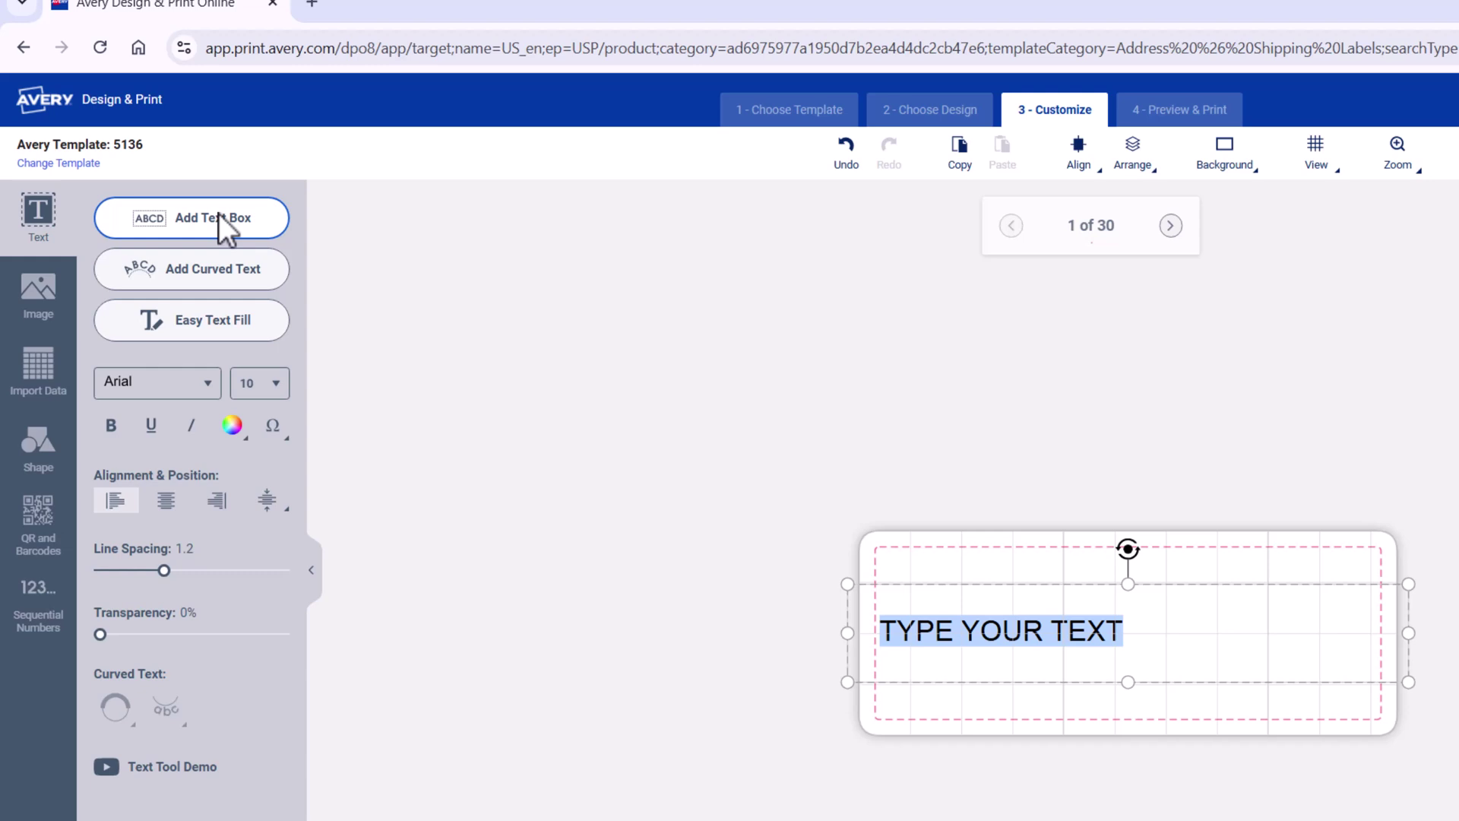
click(208, 342)
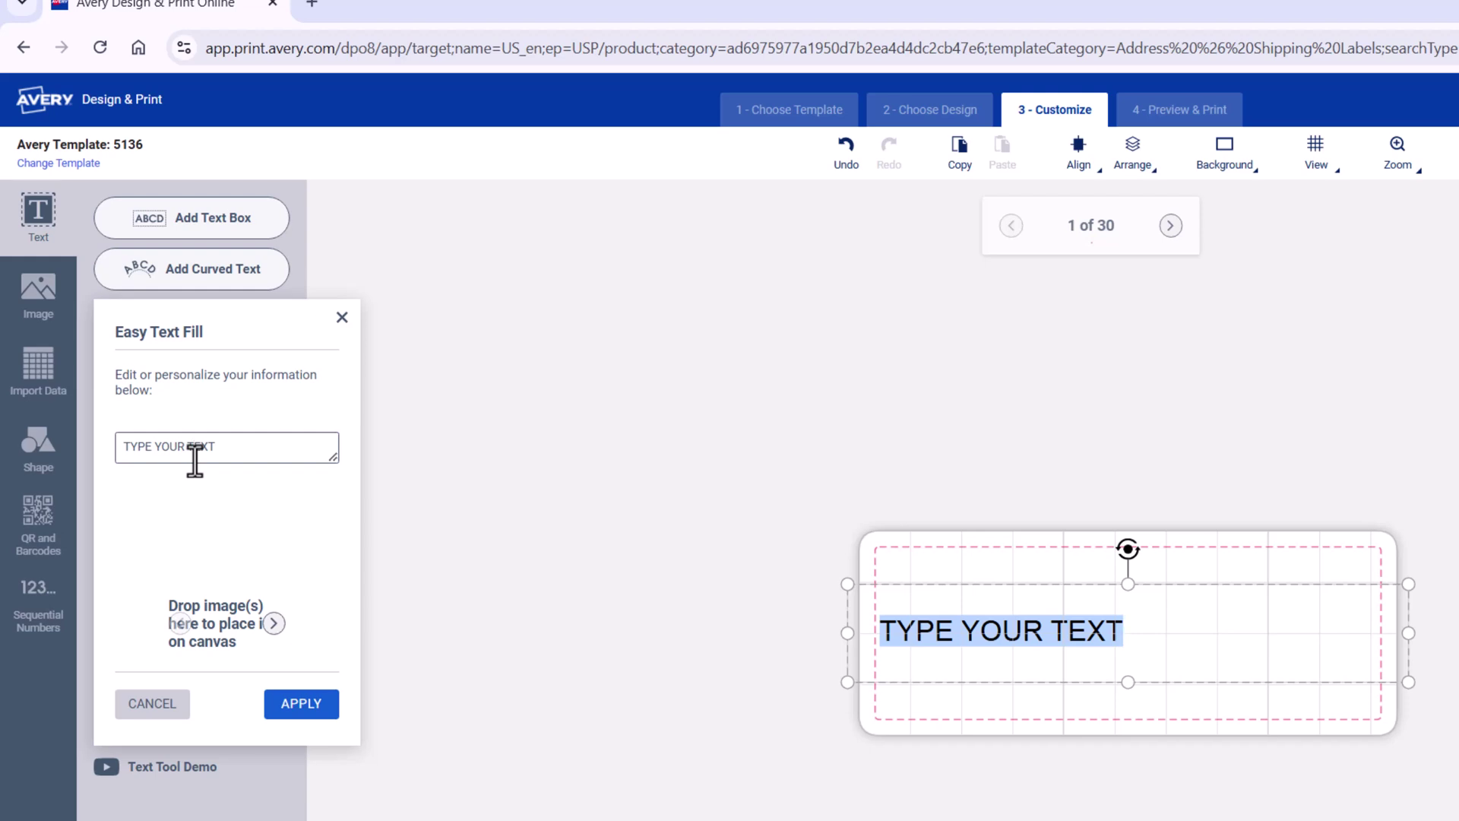
drag(243, 449, 102, 471)
text(FIG-)
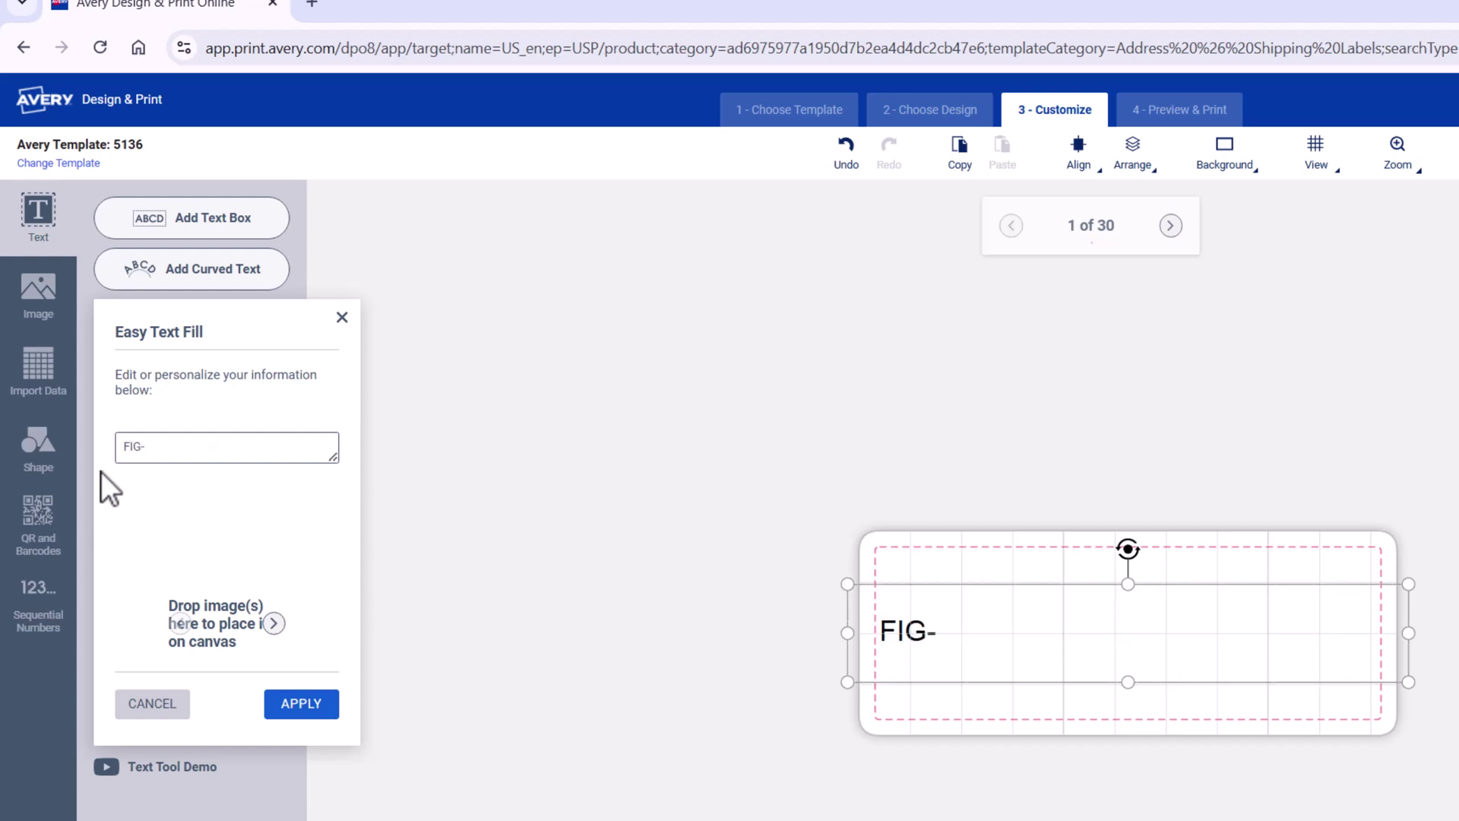
text(FINY-WHT)
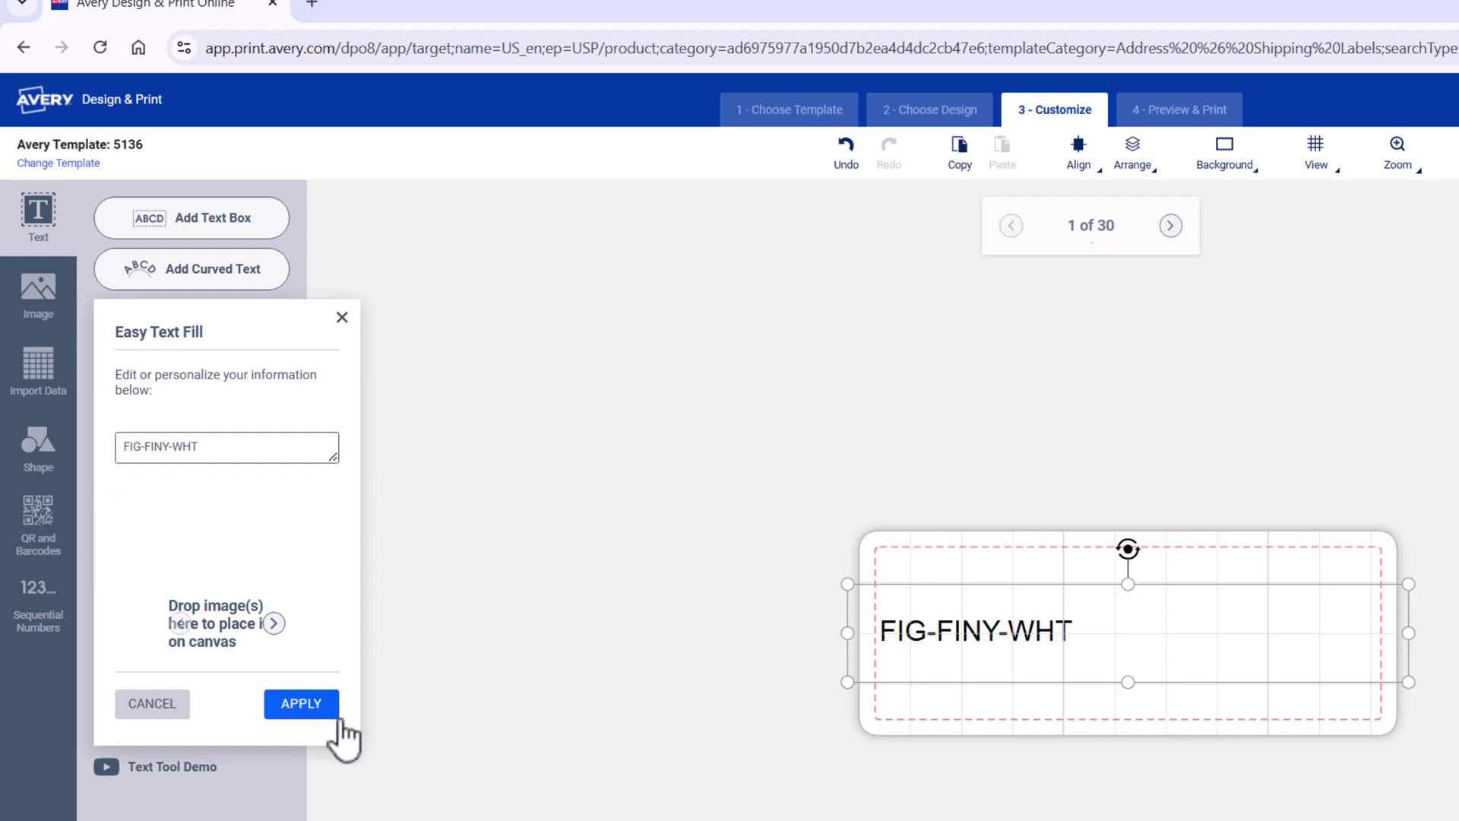
click(316, 704)
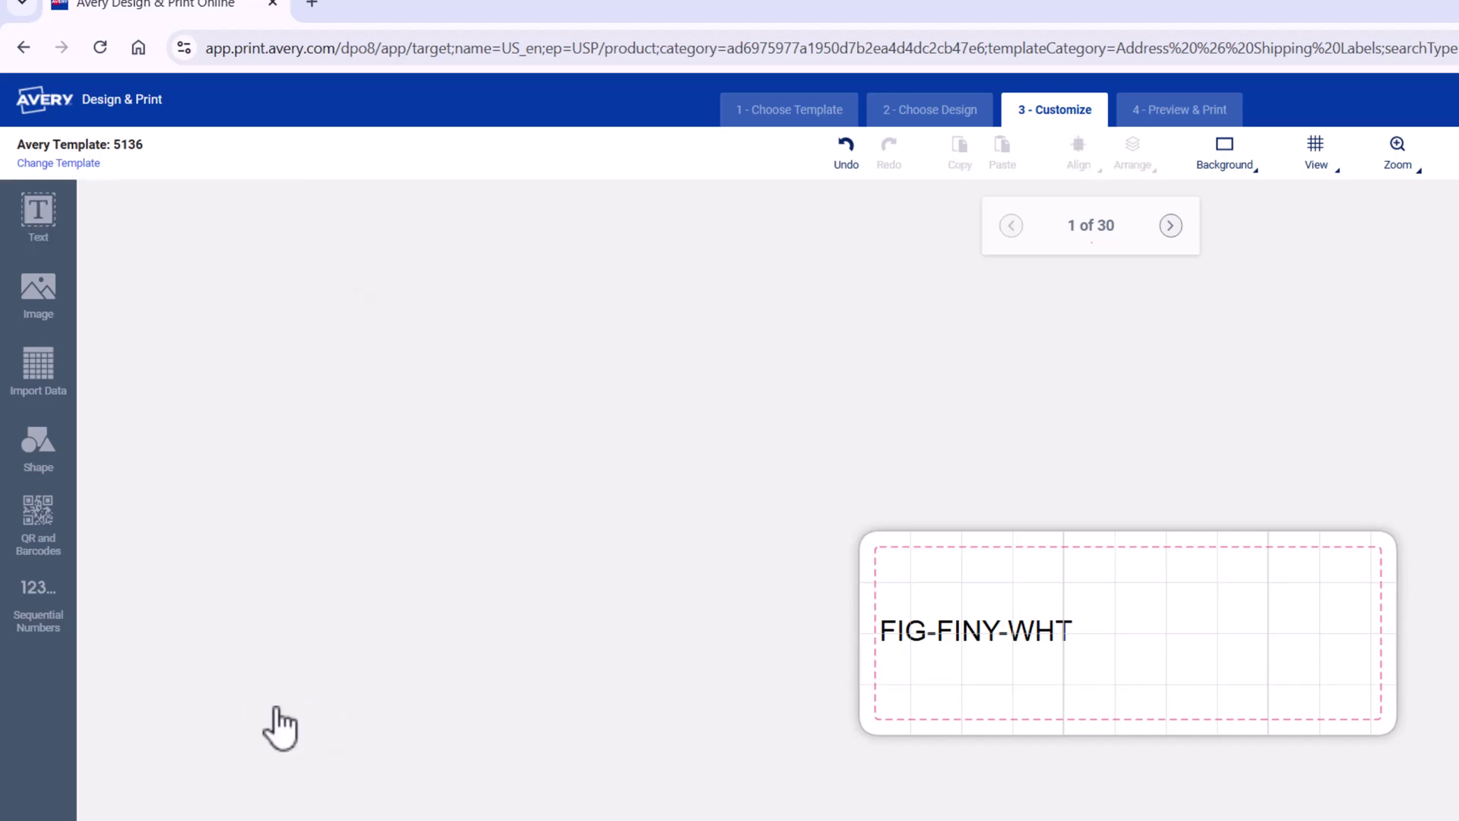
- Centre the FIG-FINY-WHT text, set it to size 14, and make it bold
click(959, 640)
click(166, 502)
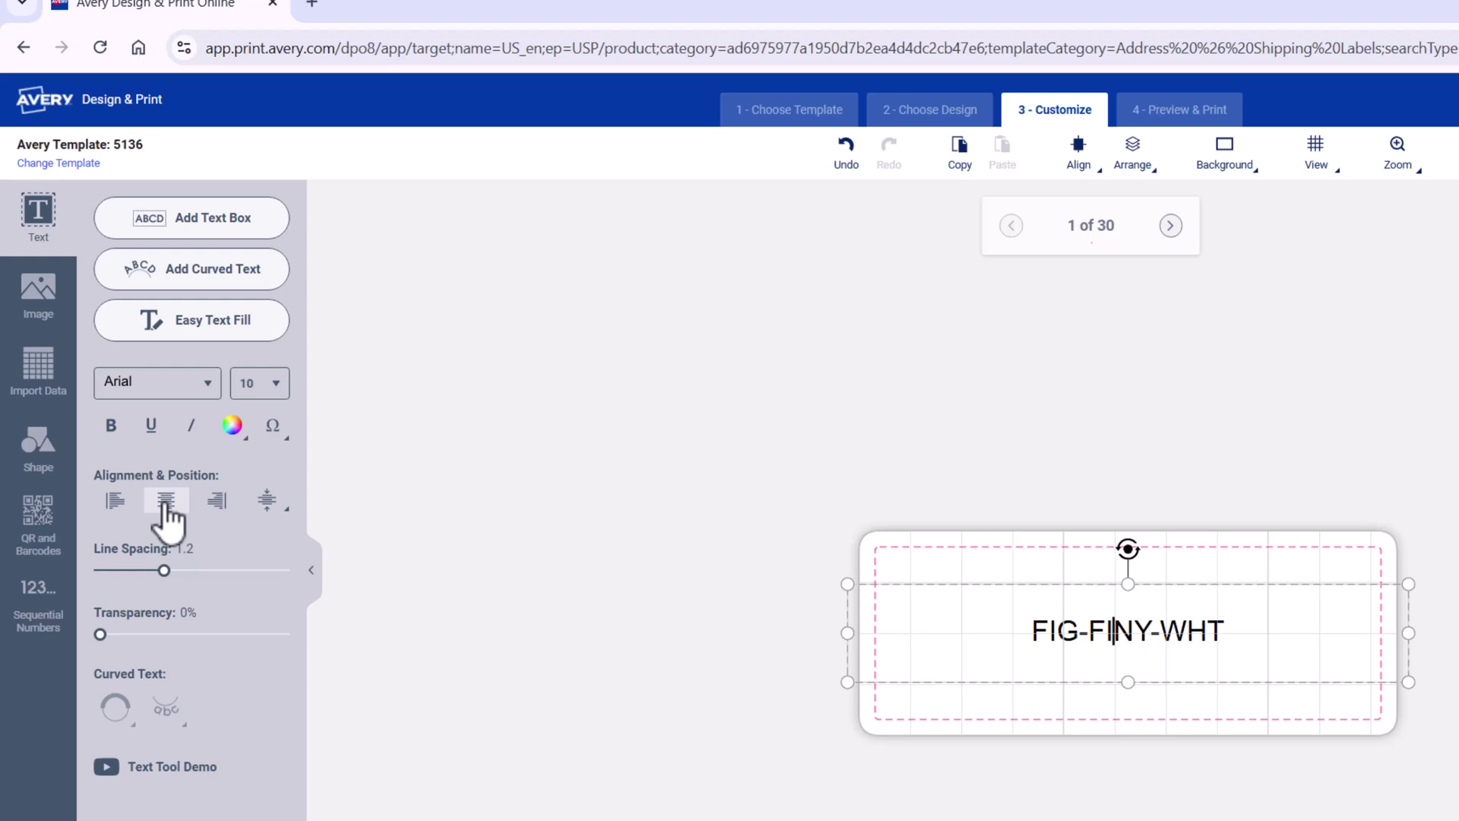
click(275, 386)
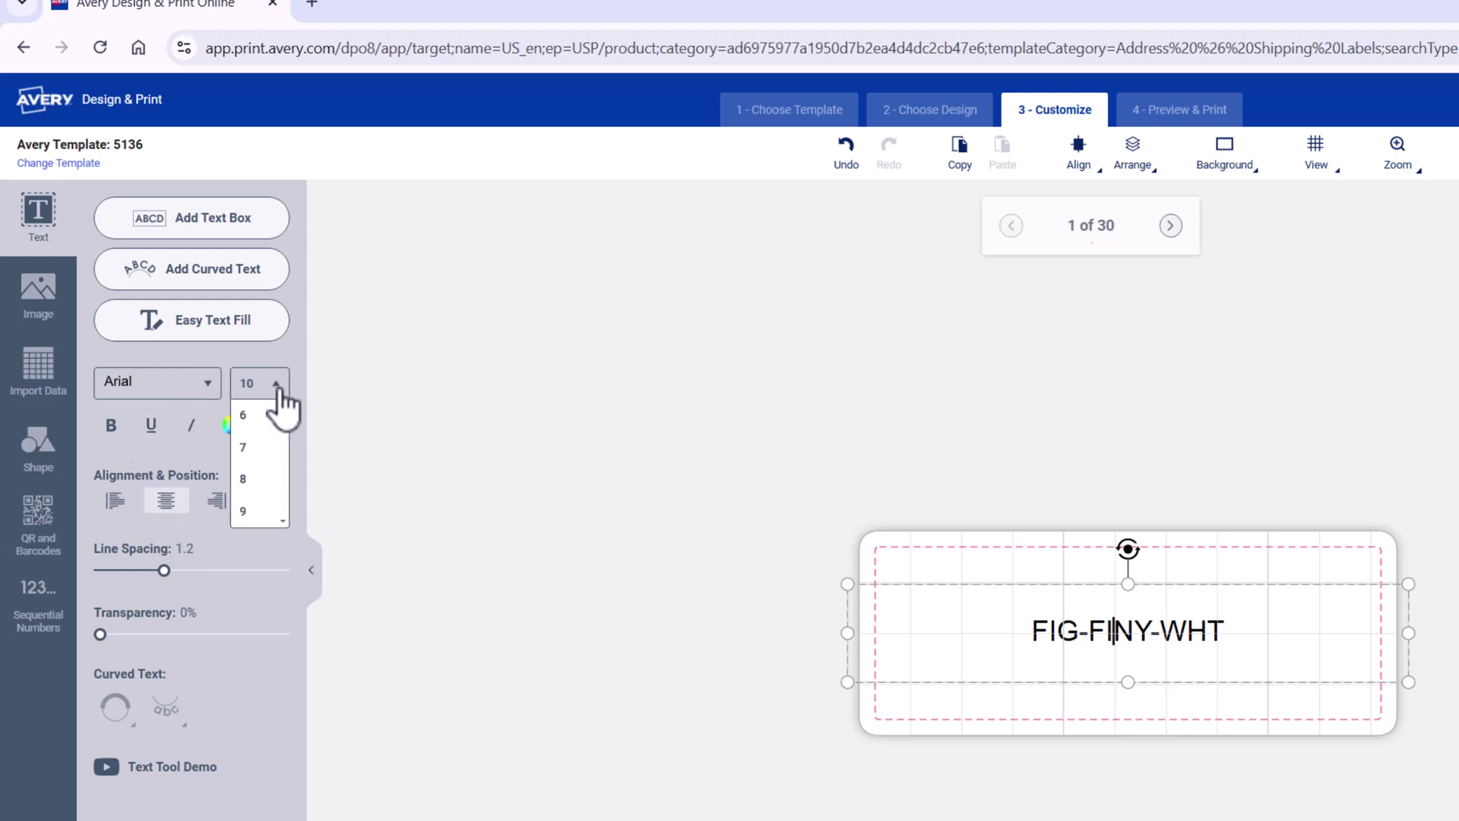
scroll(262, 467, down, 5)
click(249, 458)
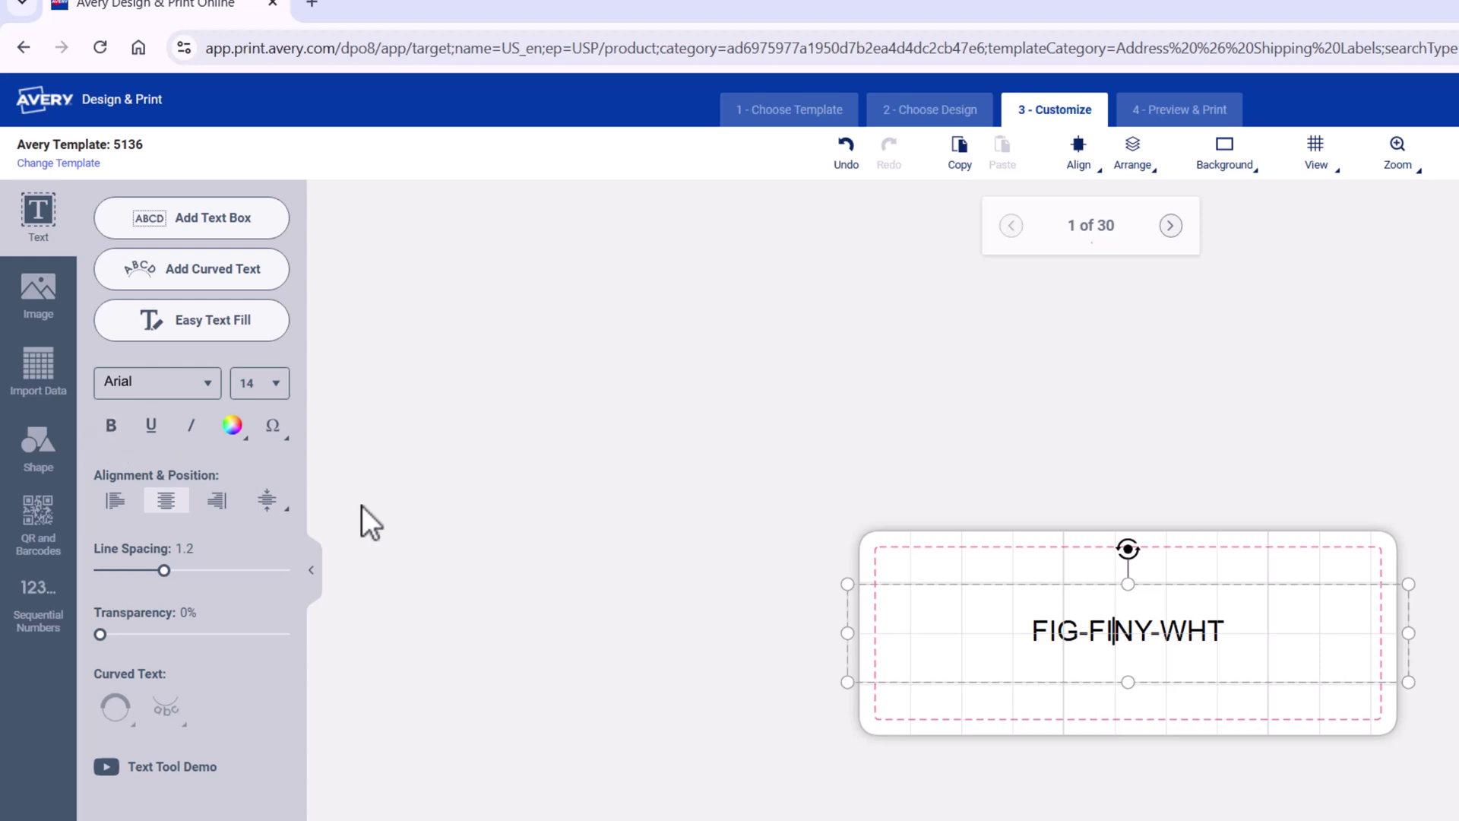
triple_click(1068, 623)
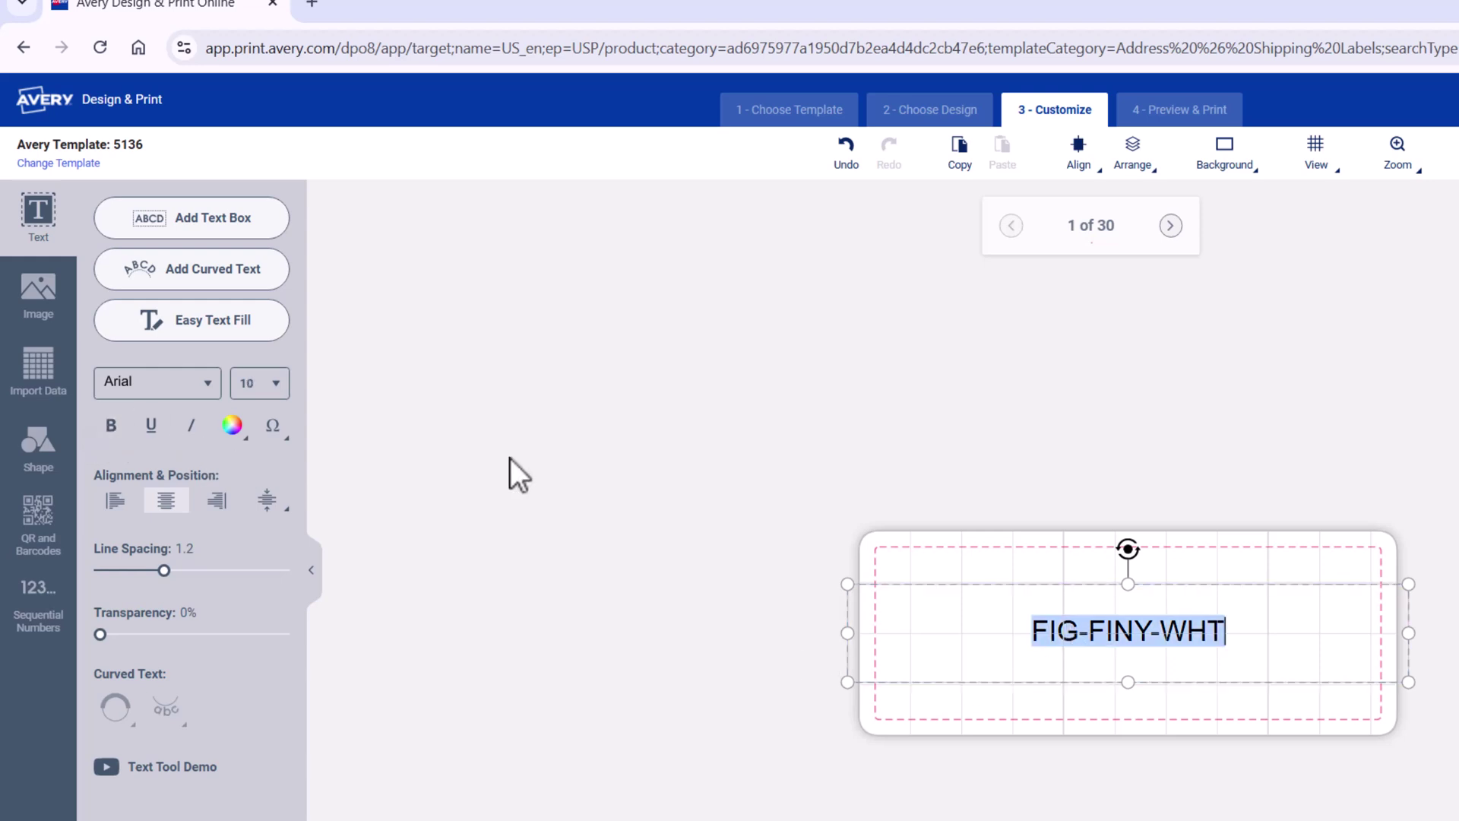
click(111, 425)
click(668, 488)
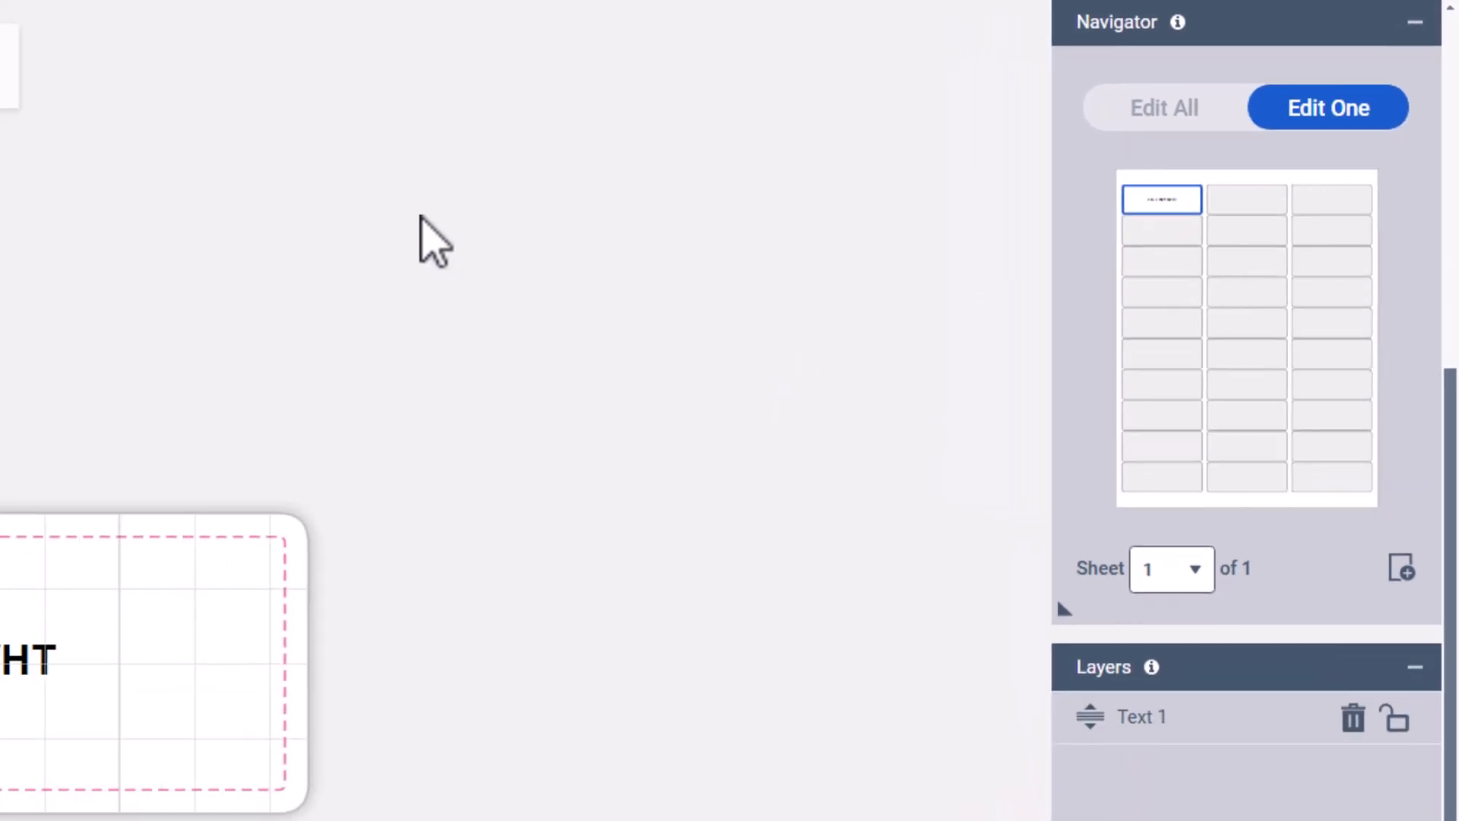
- Check labels 2–3 are blank, return to label 1, then switch to Edit All
click(288, 50)
click(287, 51)
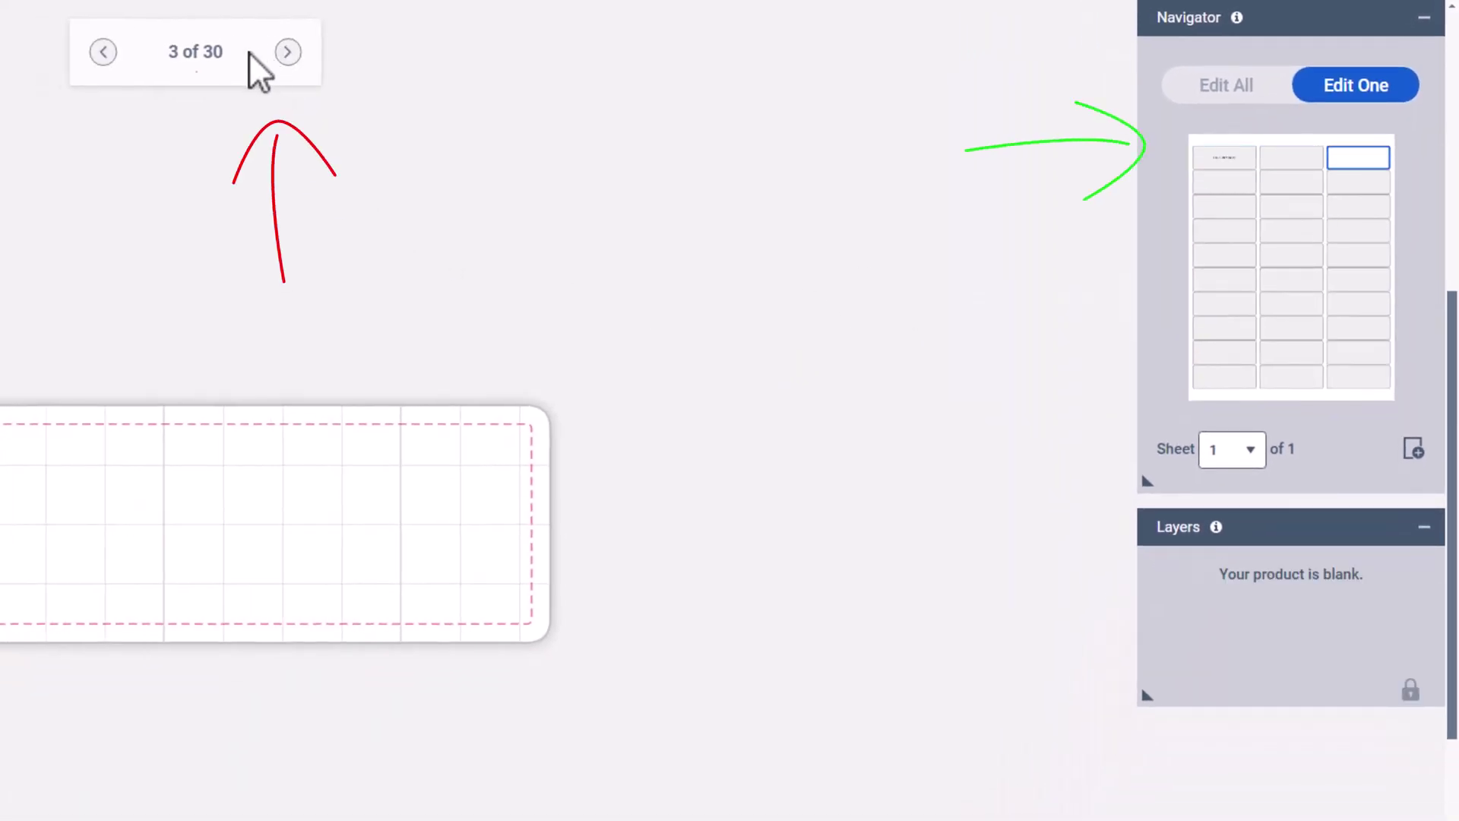
click(110, 52)
click(110, 51)
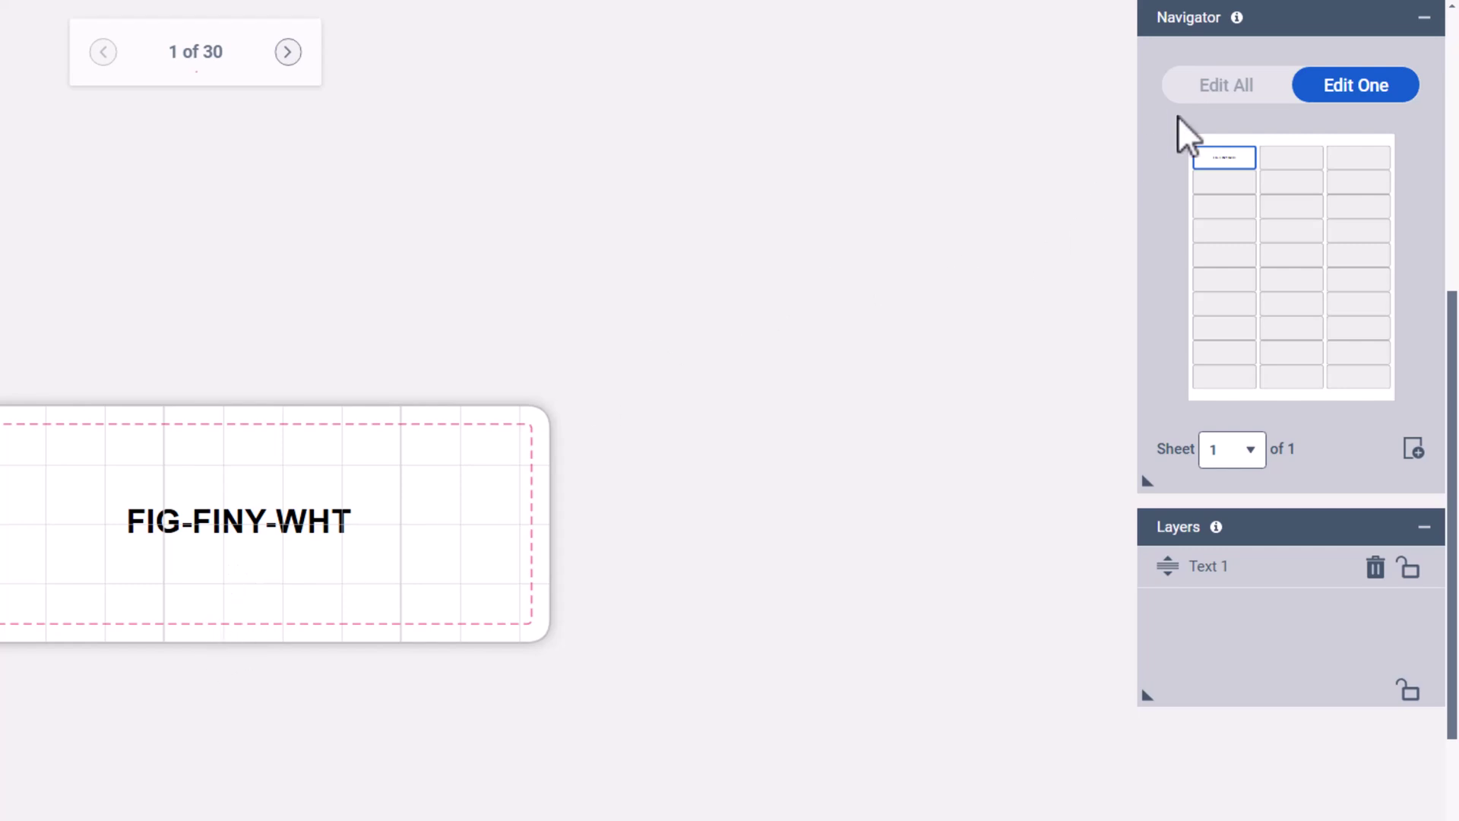
click(1216, 89)
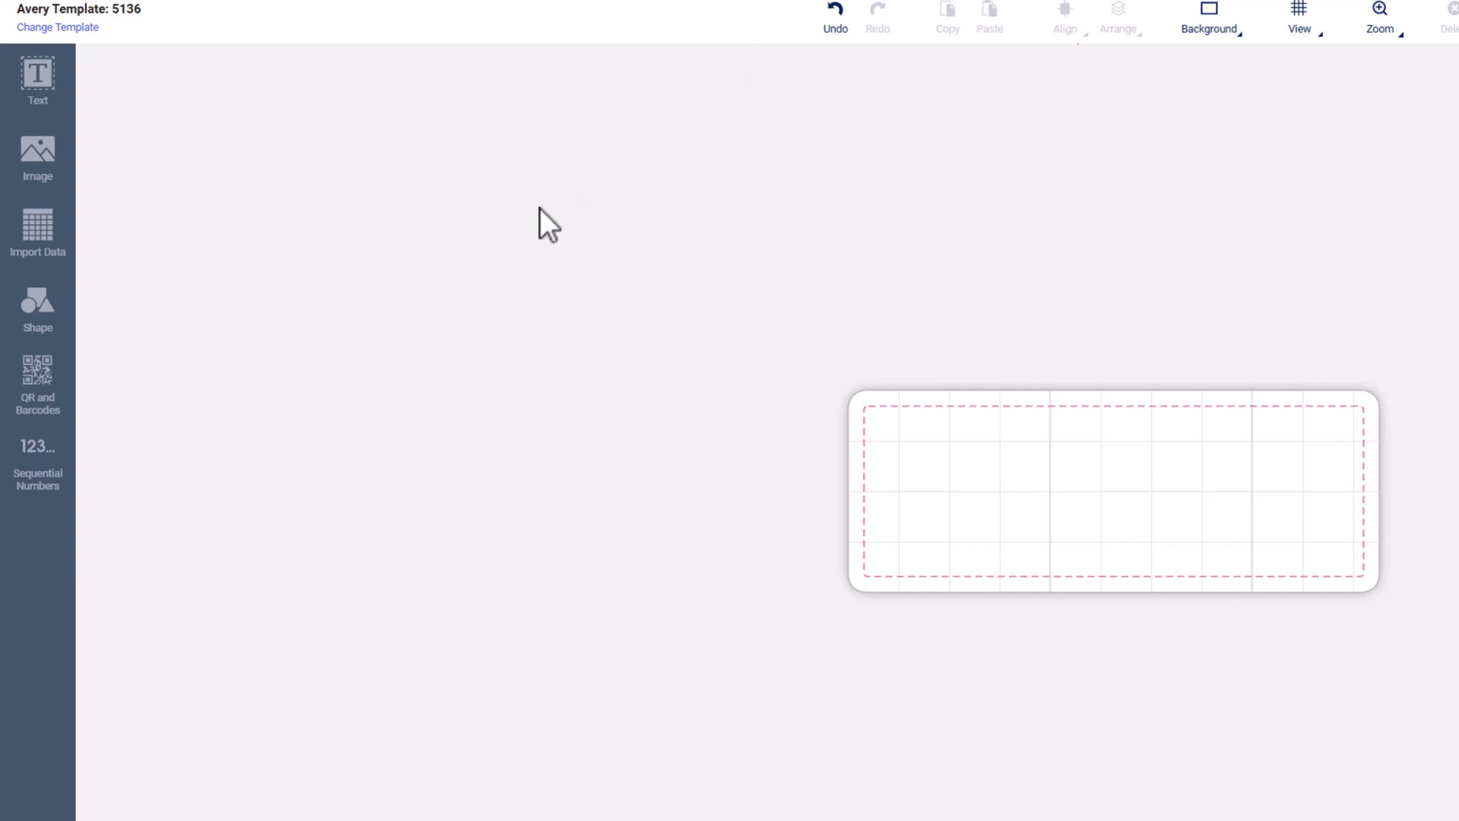
- Add one centred FIG-FINY-WHT text box applied to all 30 labels
click(37, 75)
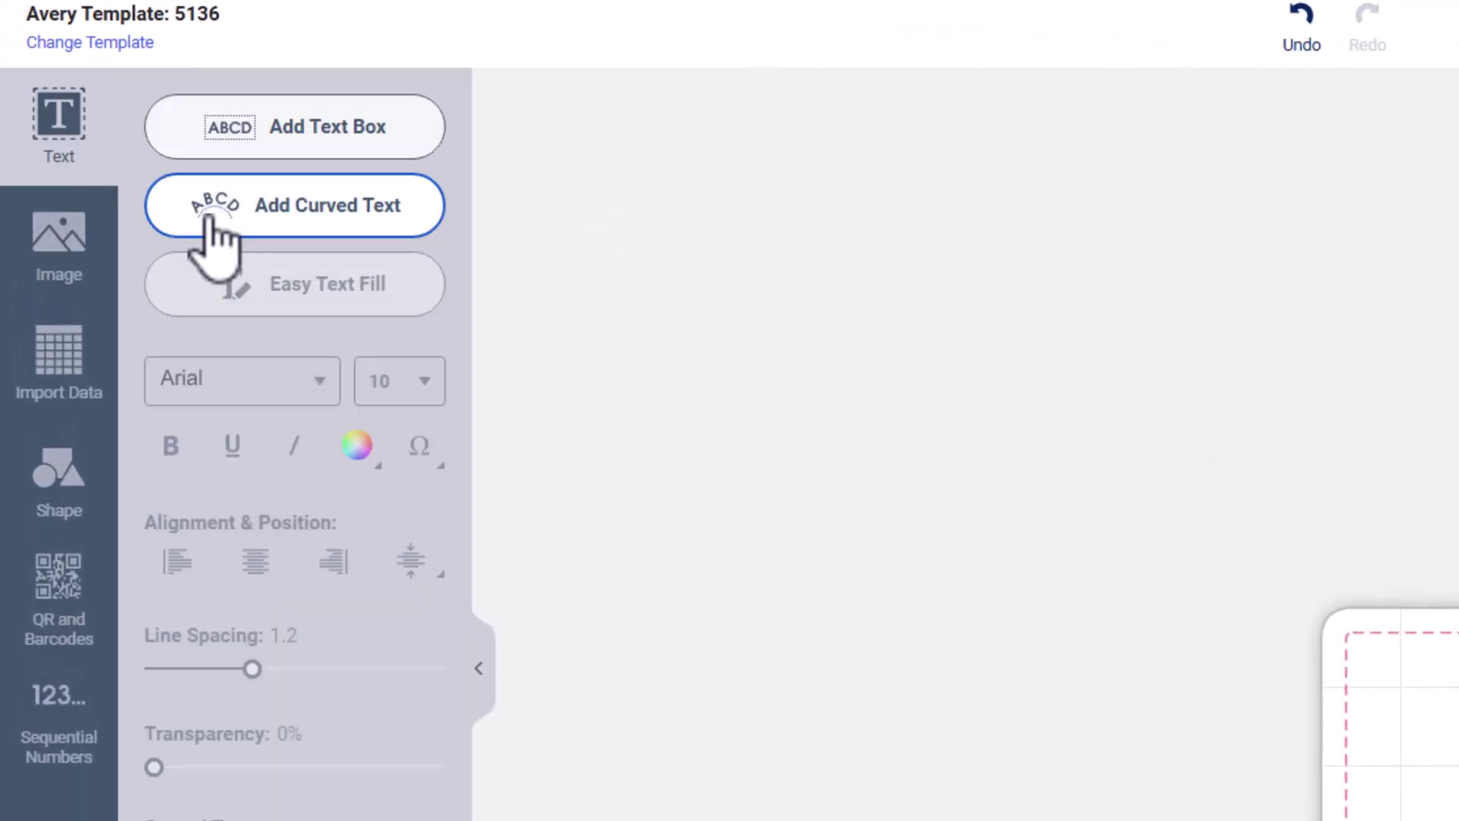
click(301, 127)
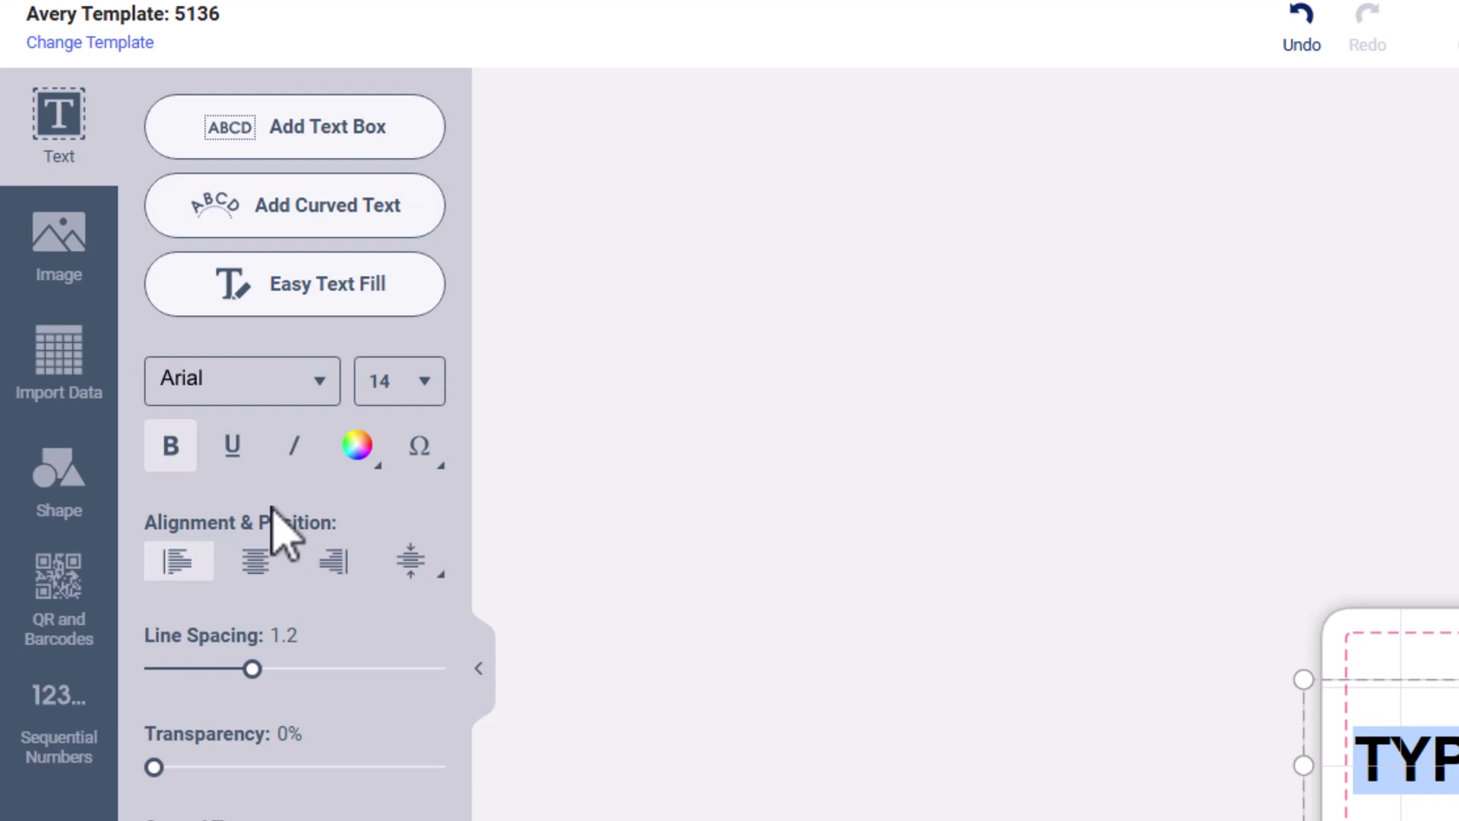
text(FIG)
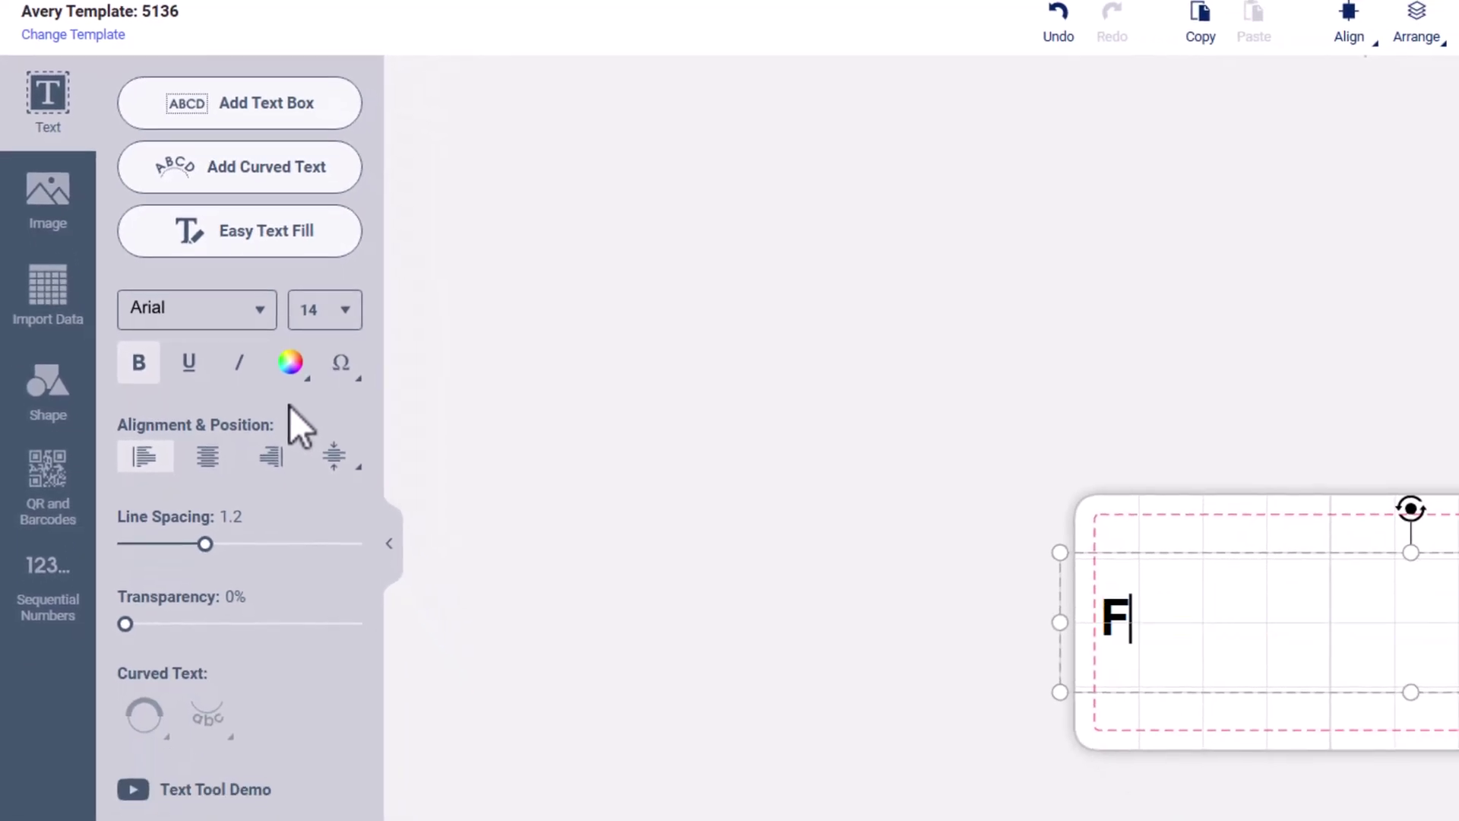
text(-)
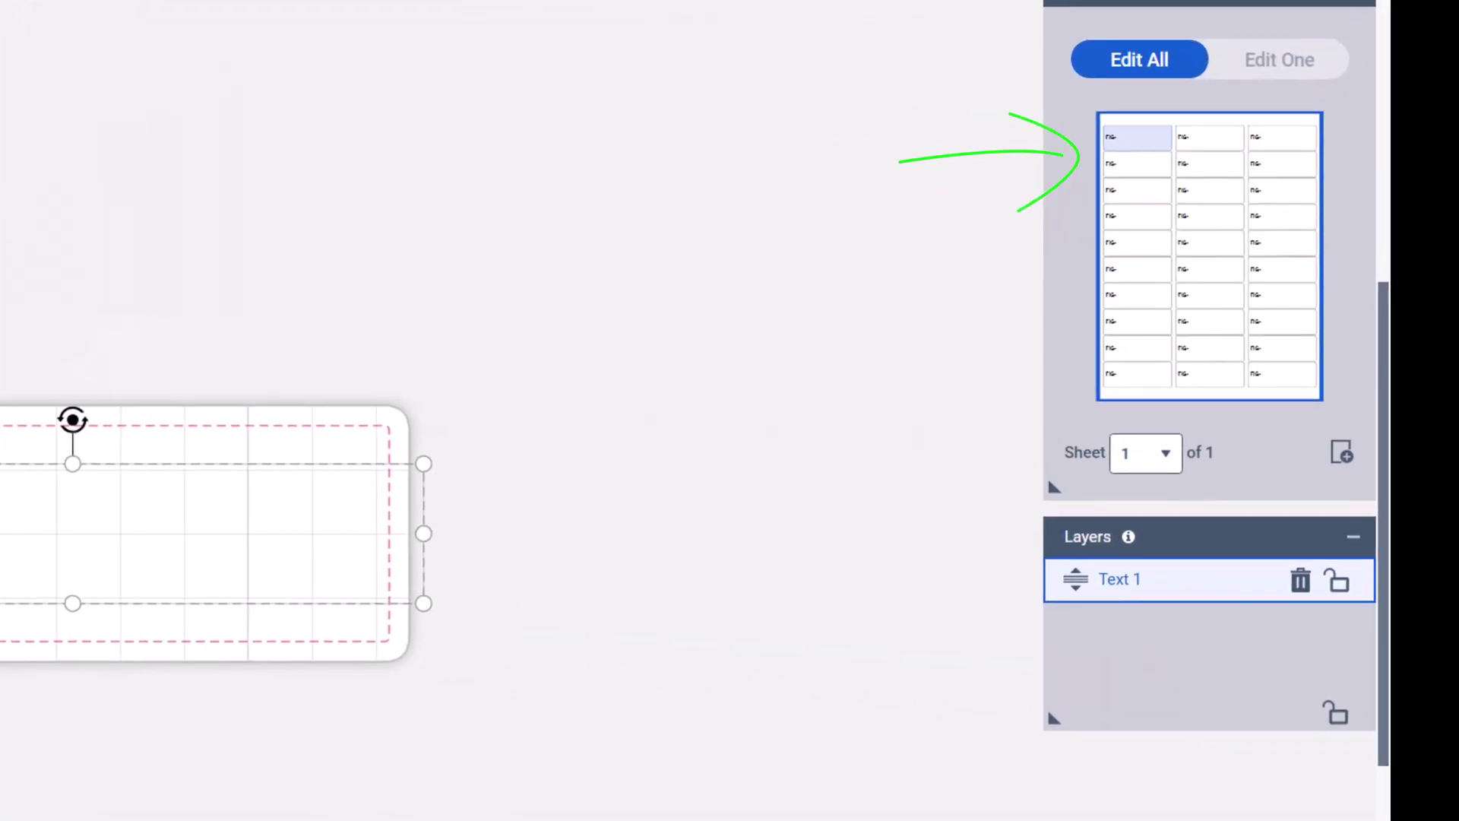
text(TINY-WHT)
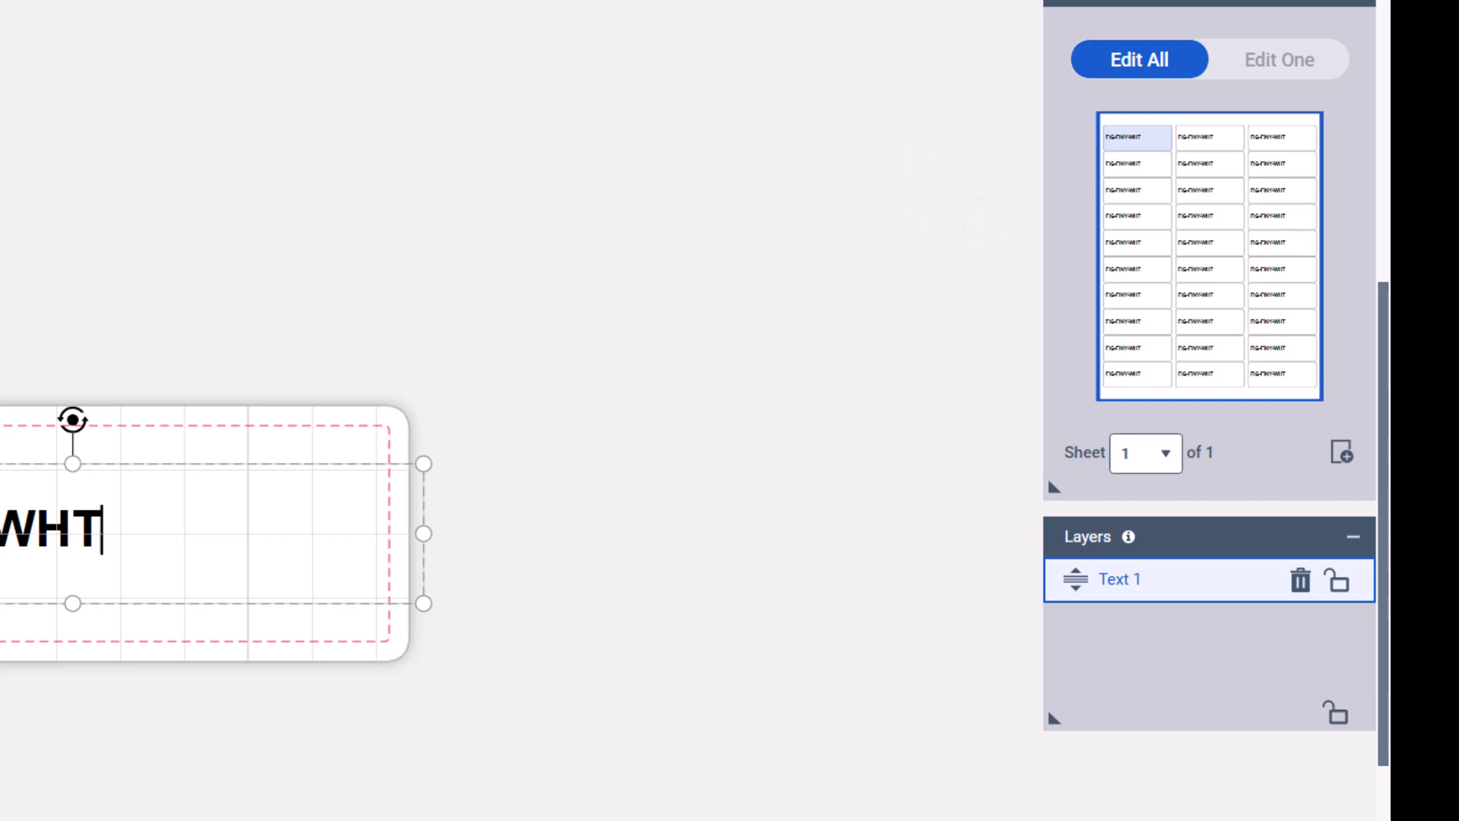
key(ctrl+a)
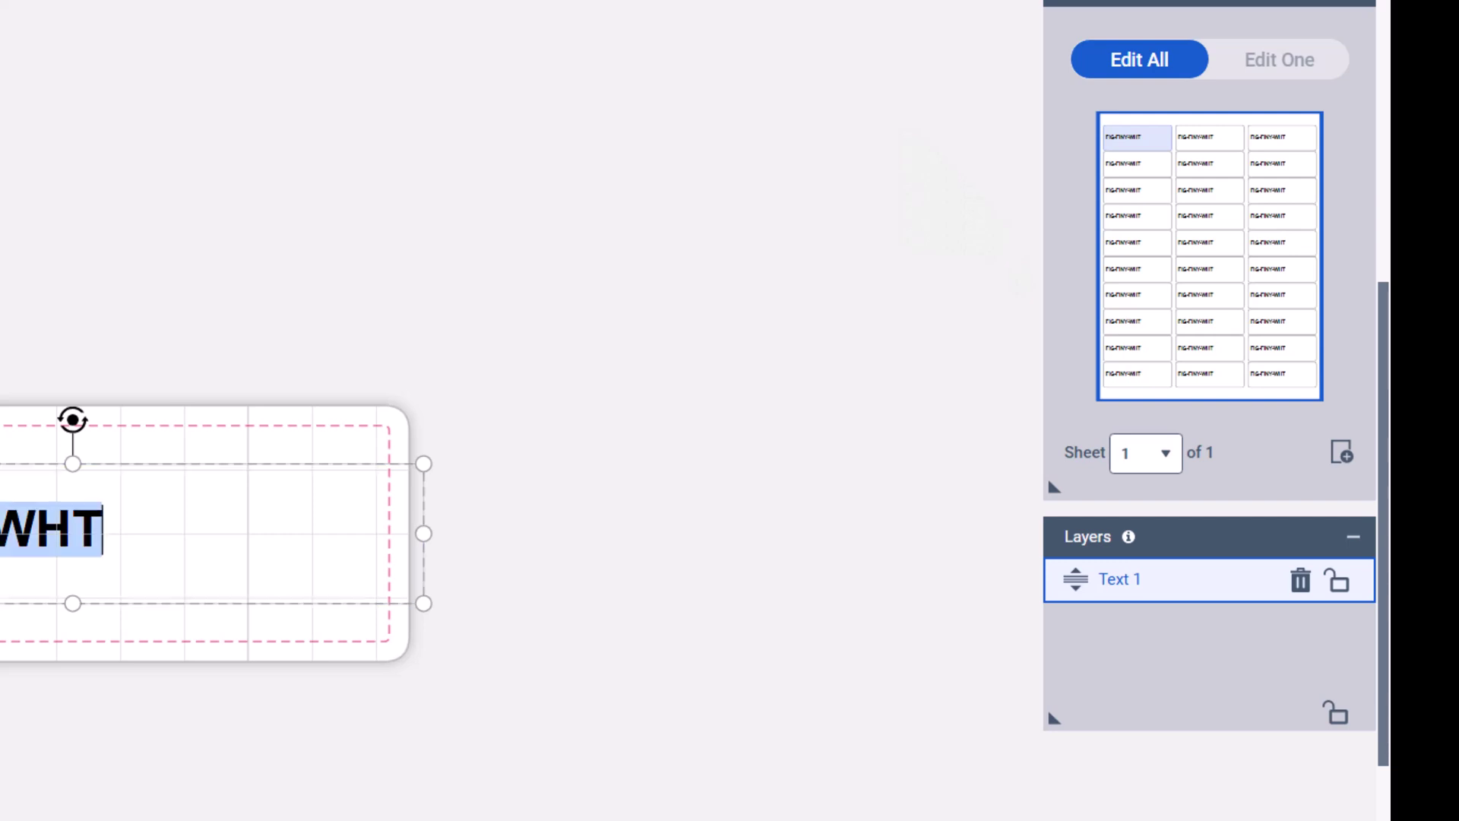
key(ctrl+e)
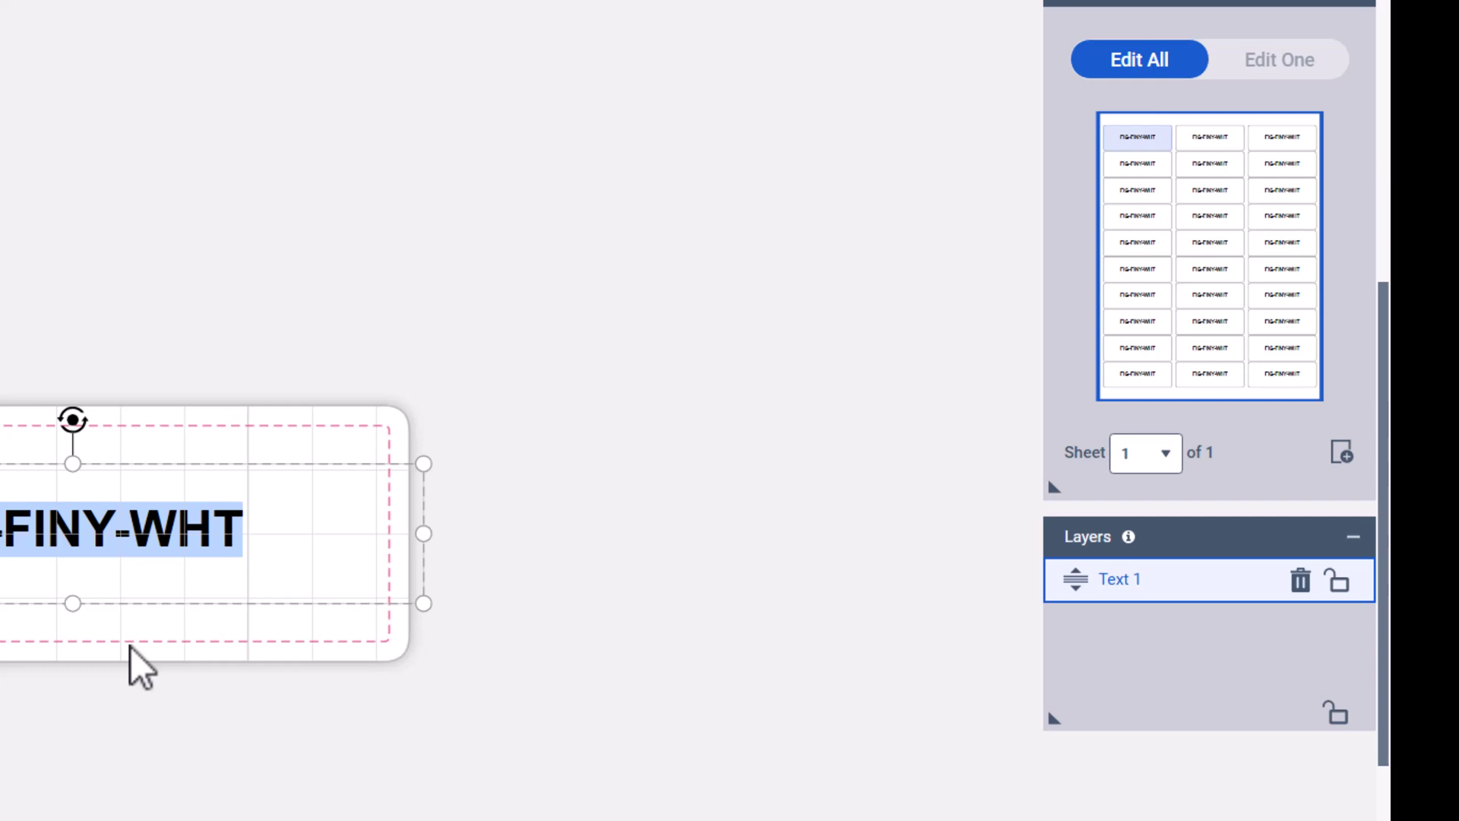
click(111, 617)
click(125, 536)
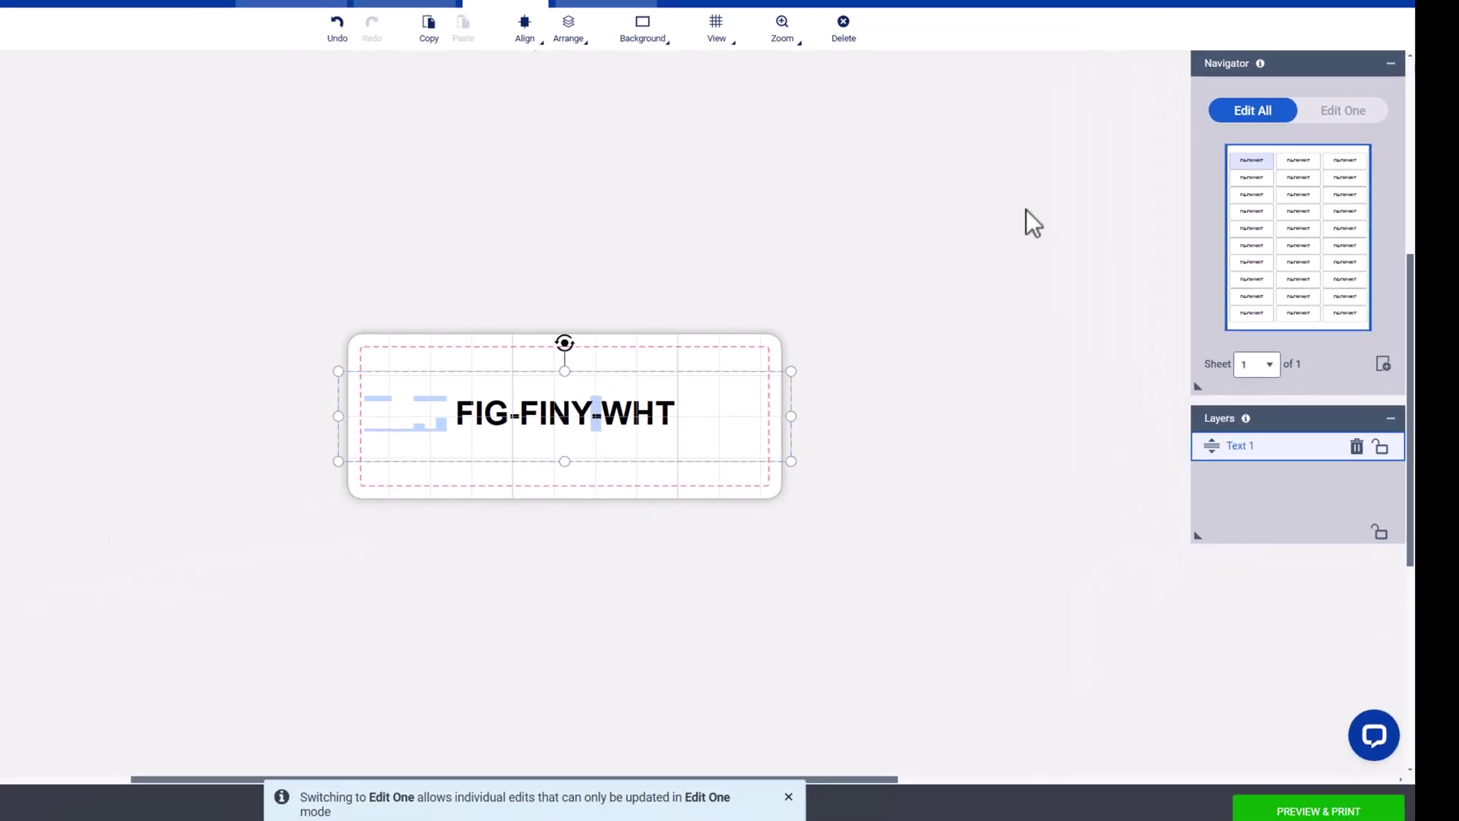
- Save the project to the Avery account as Avery-30sheet-5136
click(1064, 182)
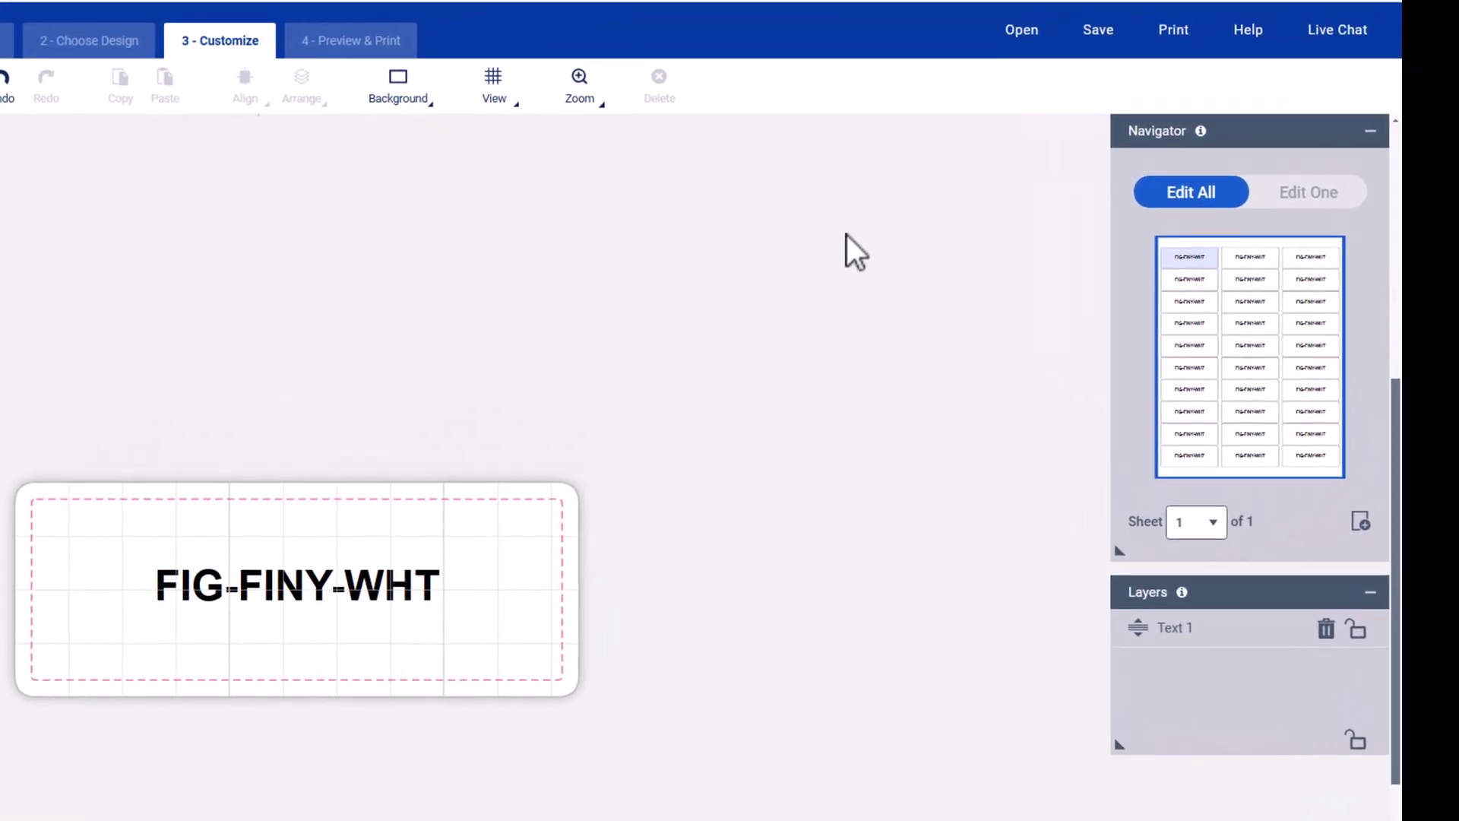
click(1087, 44)
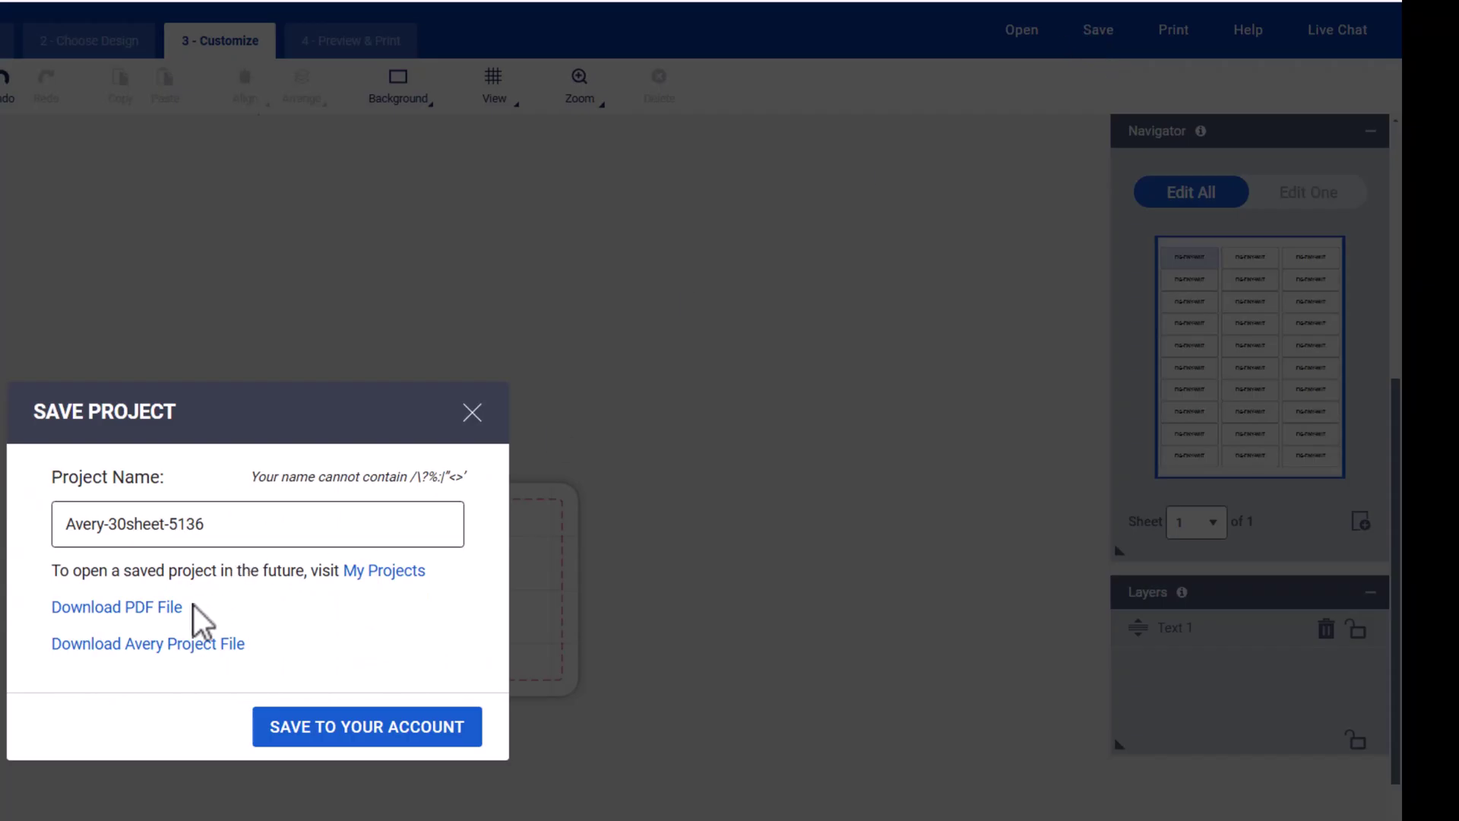
click(385, 730)
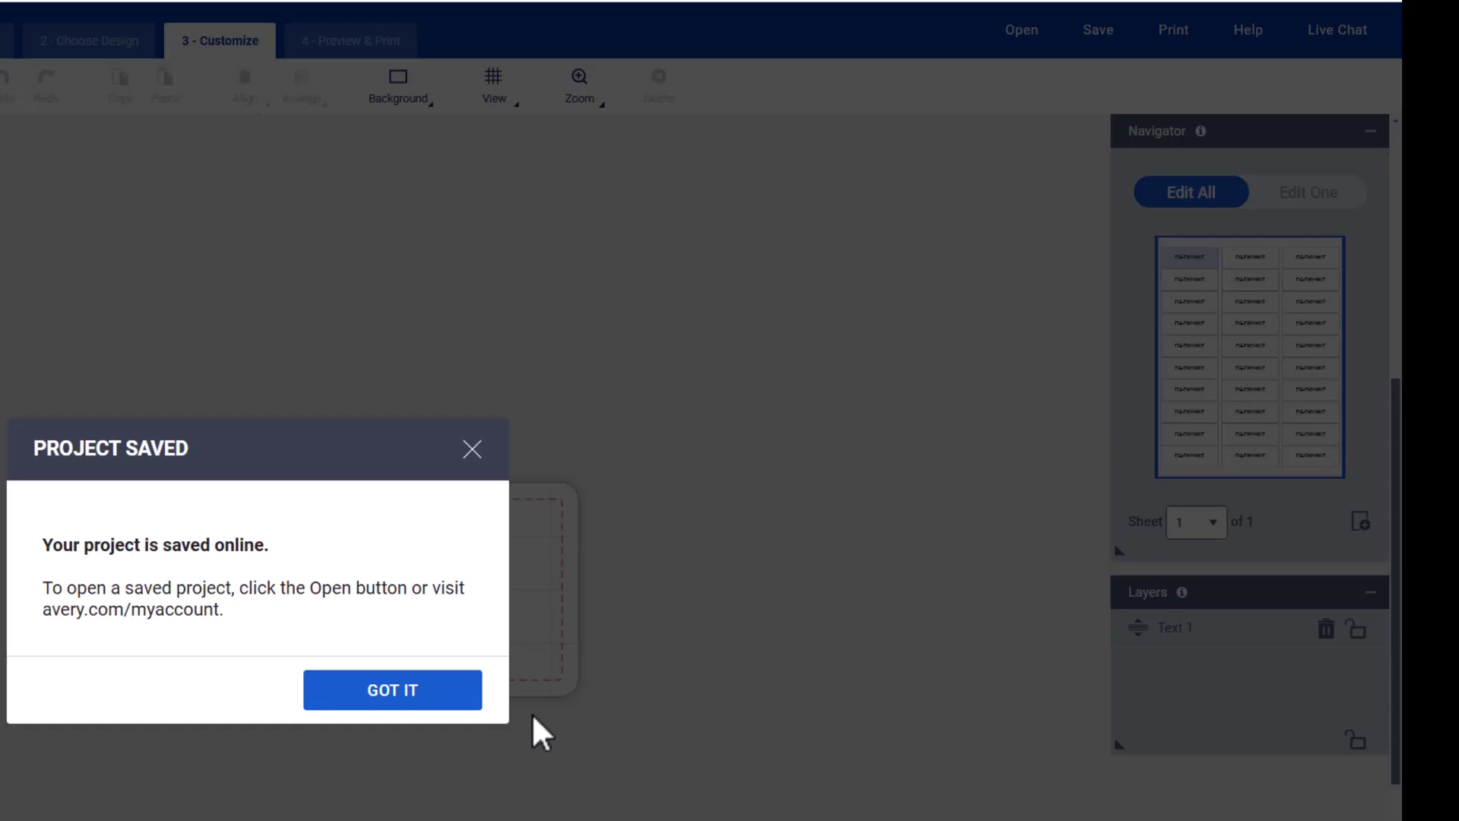
- Dismiss the save confirmation, preview the sheet, and download it as a PDF
click(394, 688)
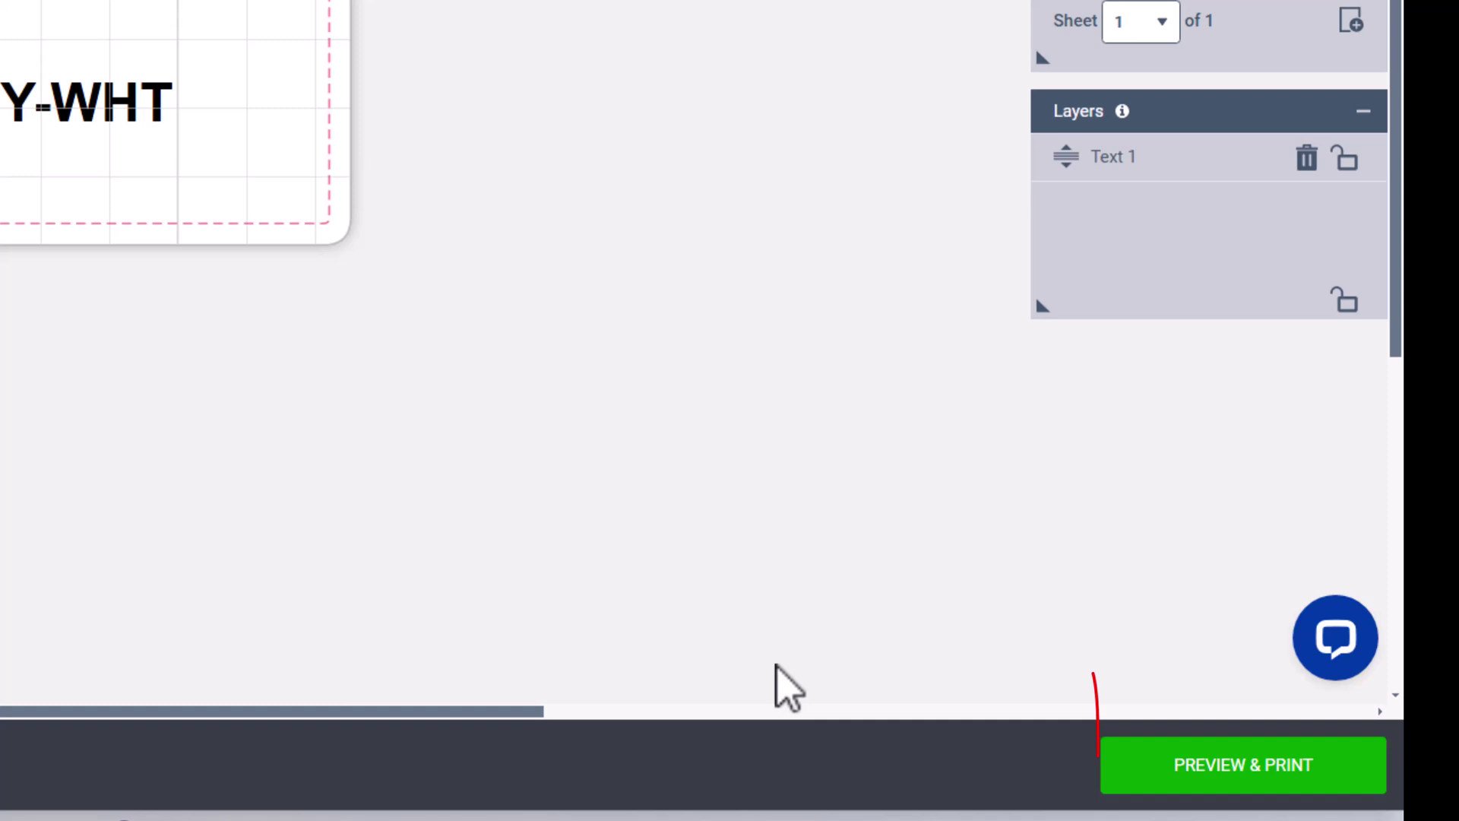
click(1232, 769)
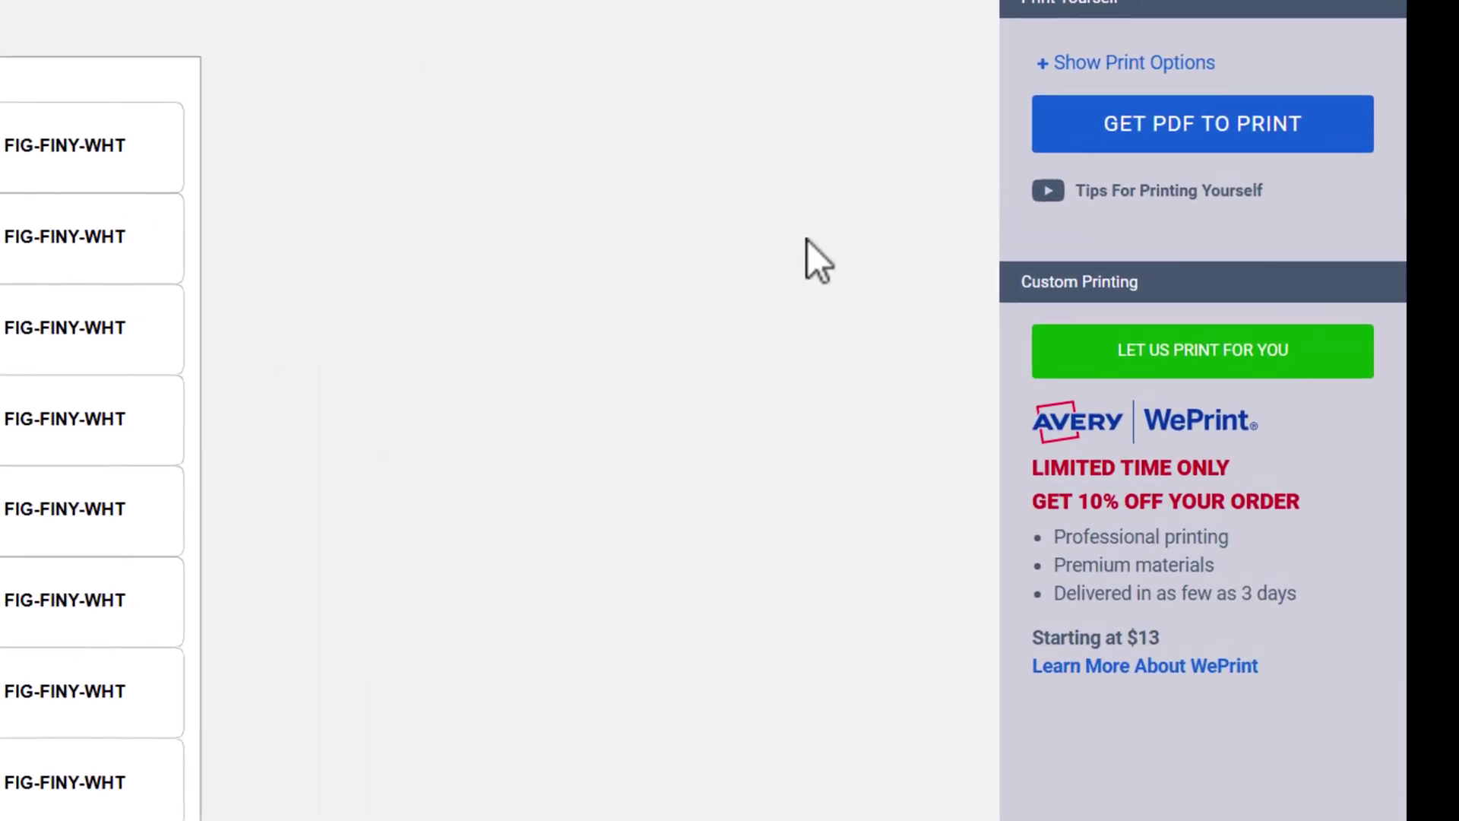
click(1211, 128)
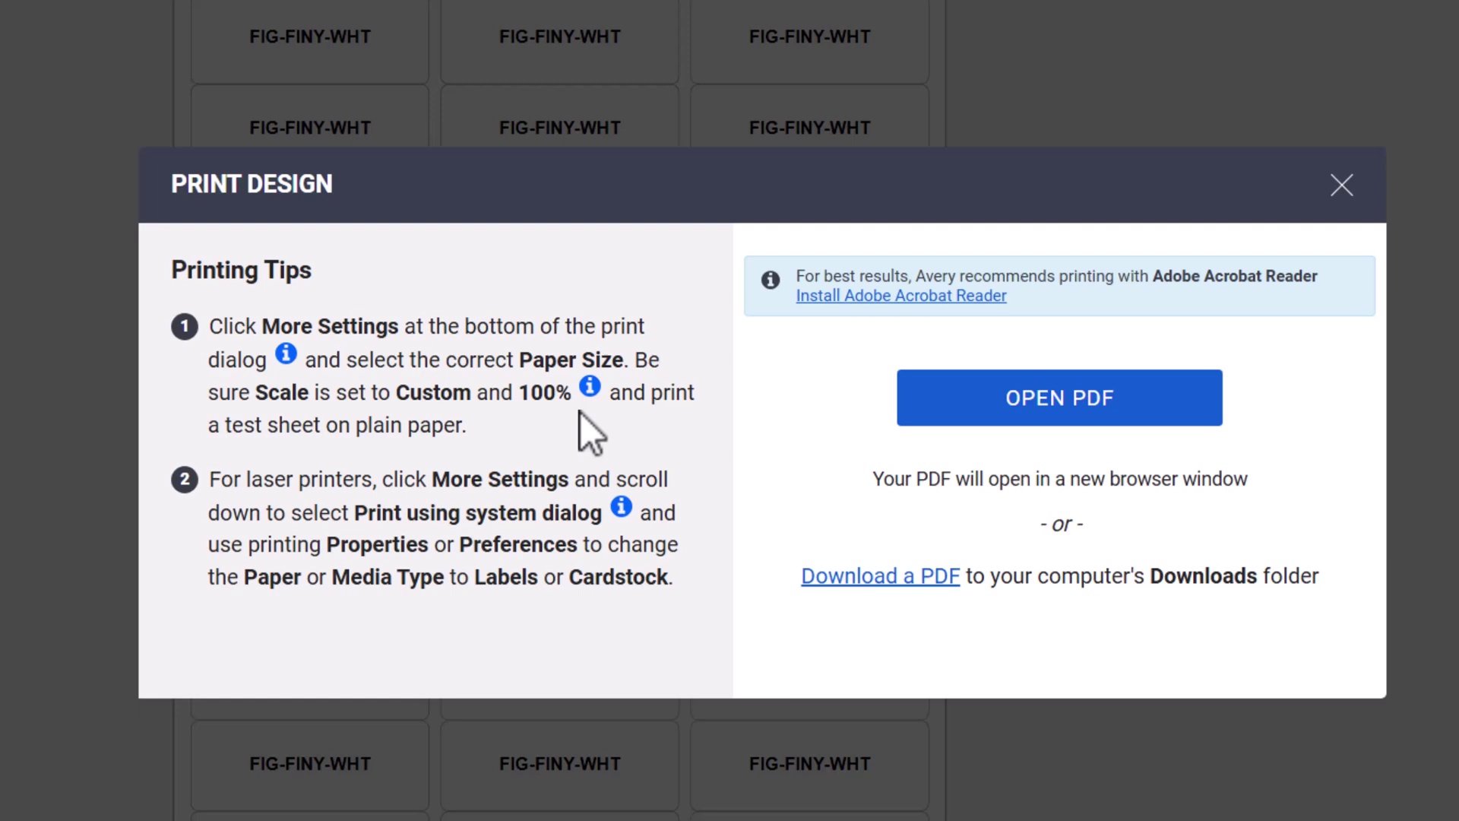
click(900, 576)
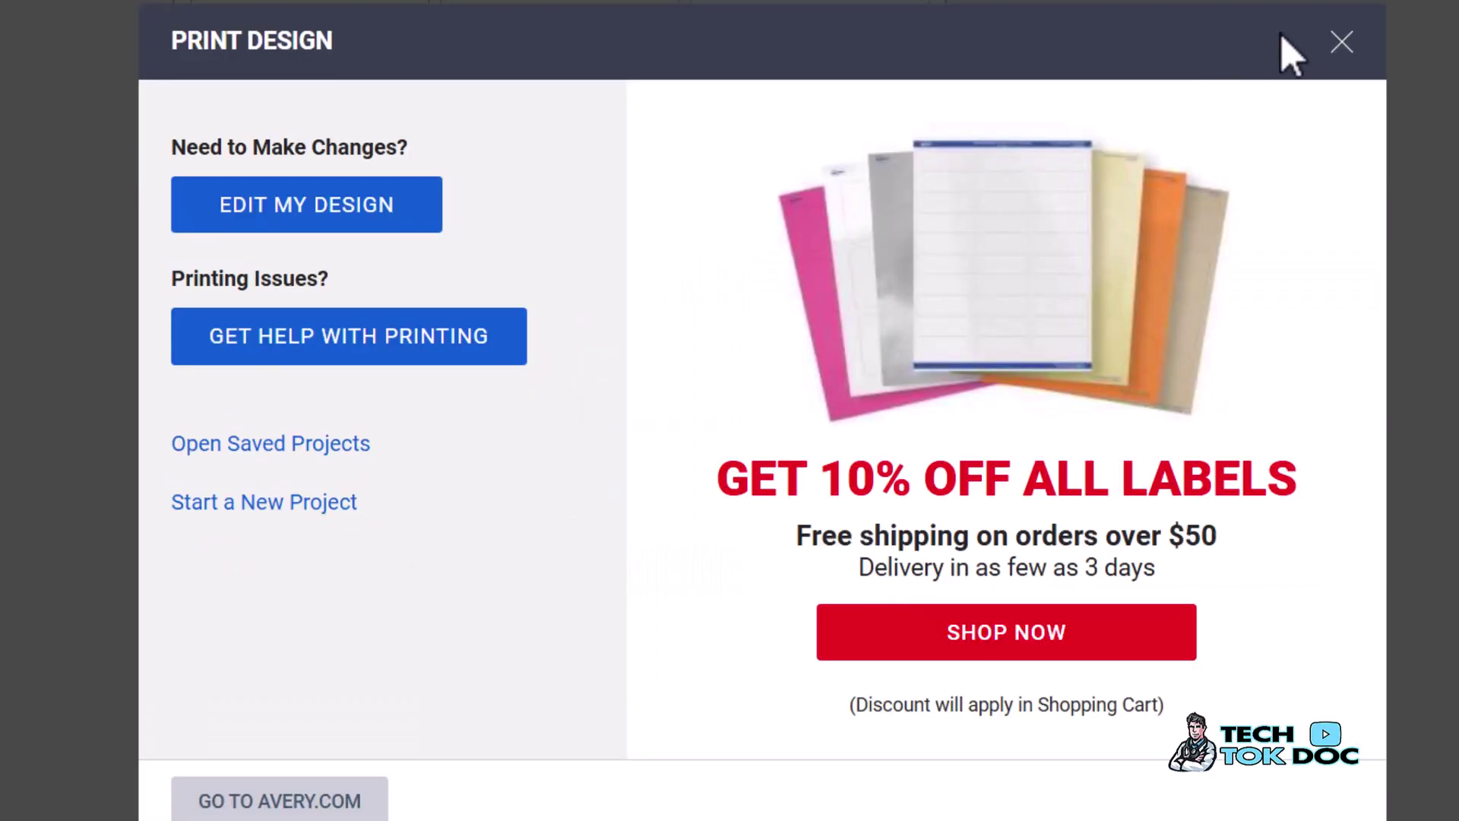
- Close the Print Design window and open Avery5136EasyPeelAddressLabels(1).pdf from downloads
click(1347, 47)
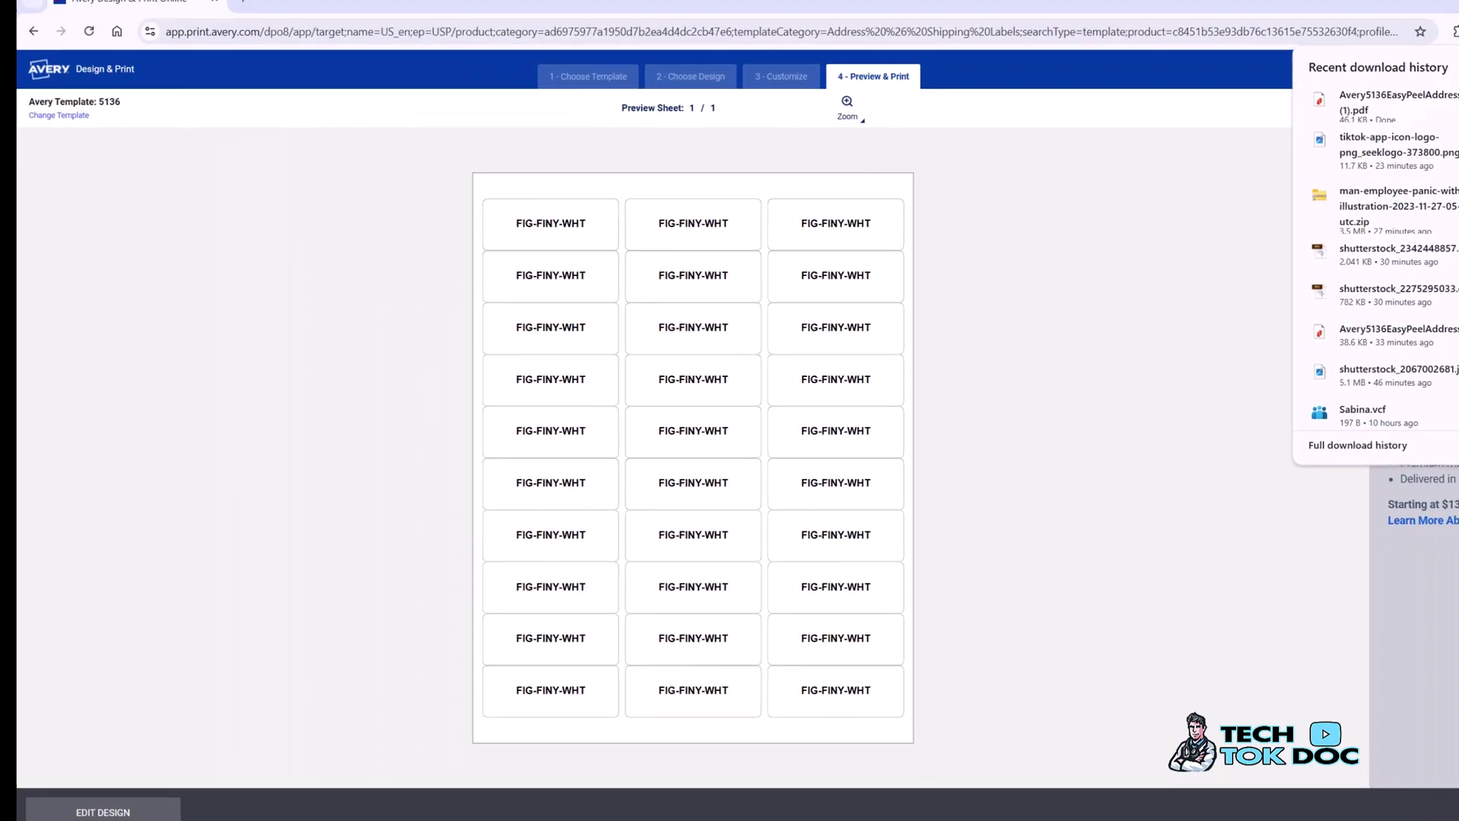
click(1415, 98)
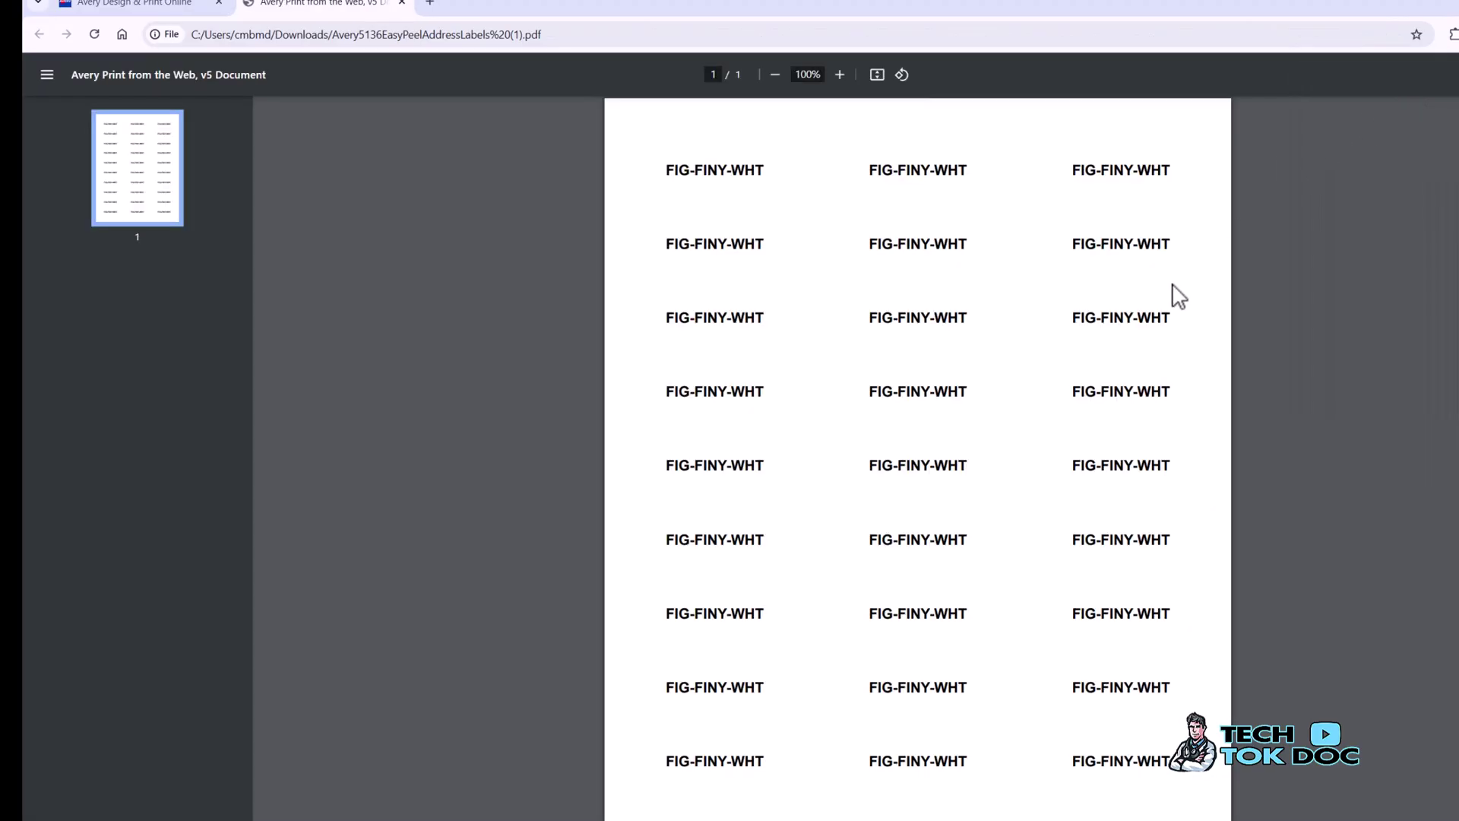